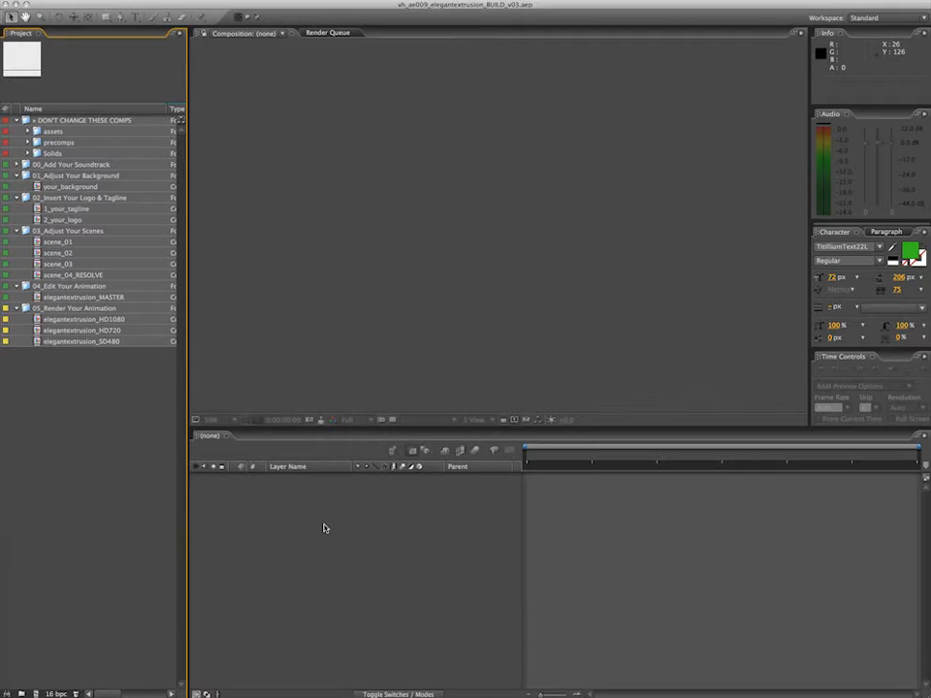
Play and scrub through the elegantextrusion_HD960.mov preview movie up to the final logo shot and close it.
key("super+Tab")
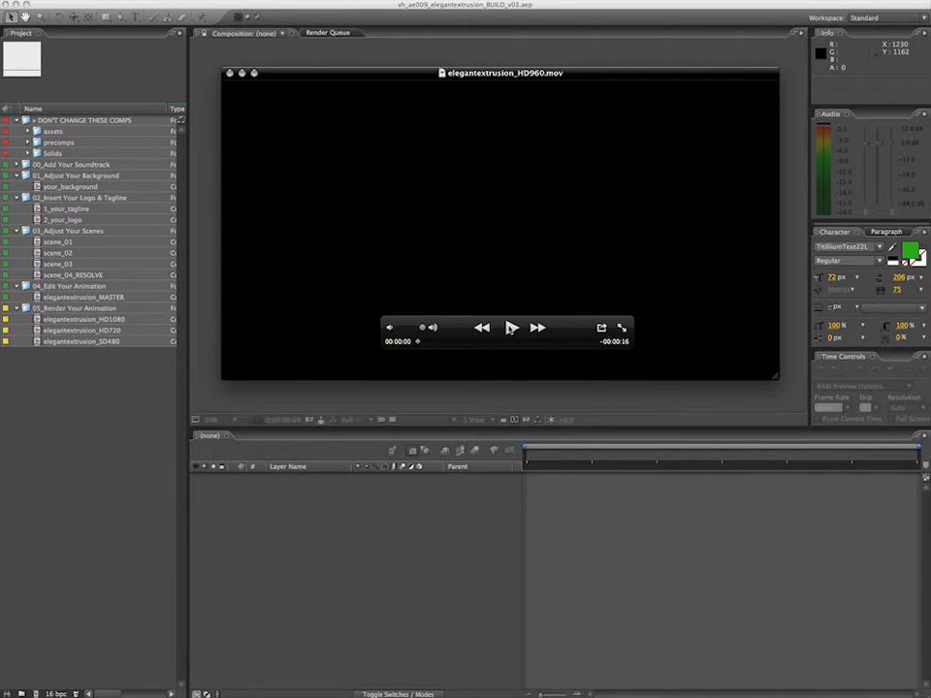
left_click(510, 329)
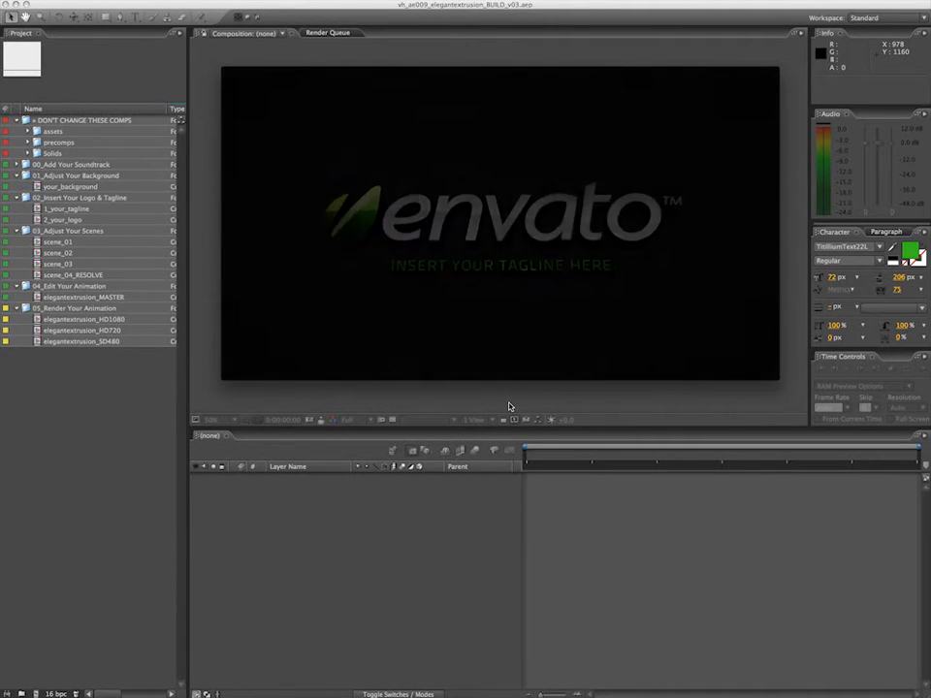
left_click_drag(547, 343, 577, 343)
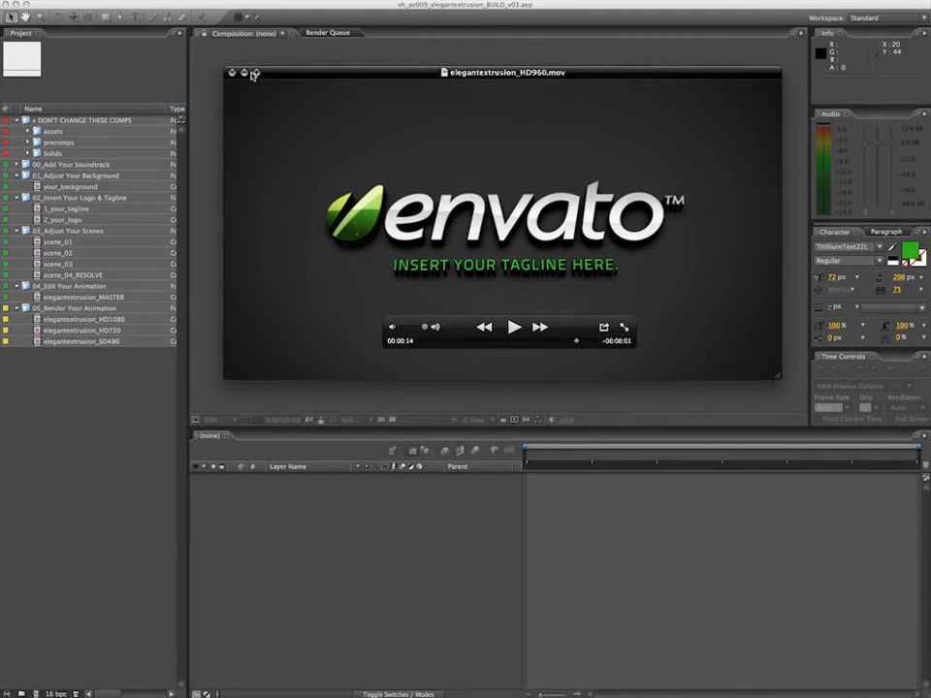
left_click(230, 73)
Collapse the DON'T CHANGE THESE COMPS folder and expand the 00_Add Your Soundtrack folder.
left_click(104, 122)
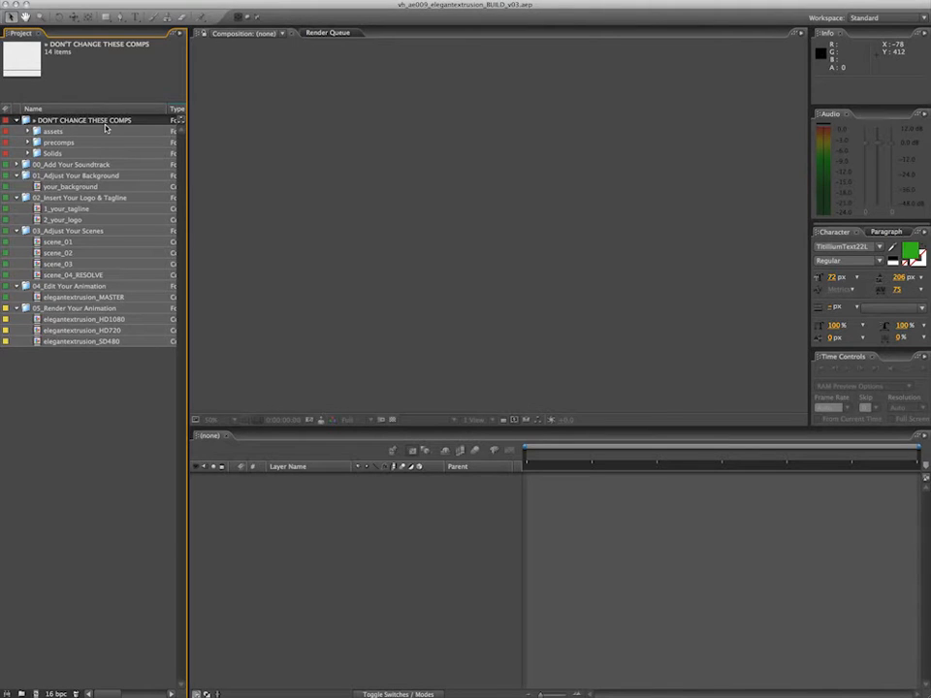
left_click(17, 120)
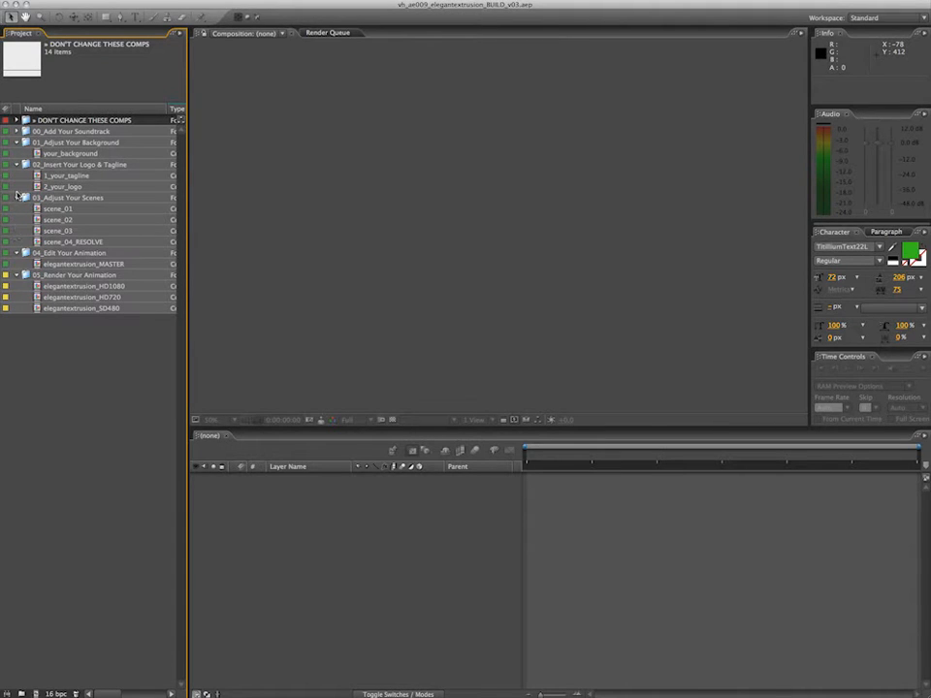
left_click(17, 131)
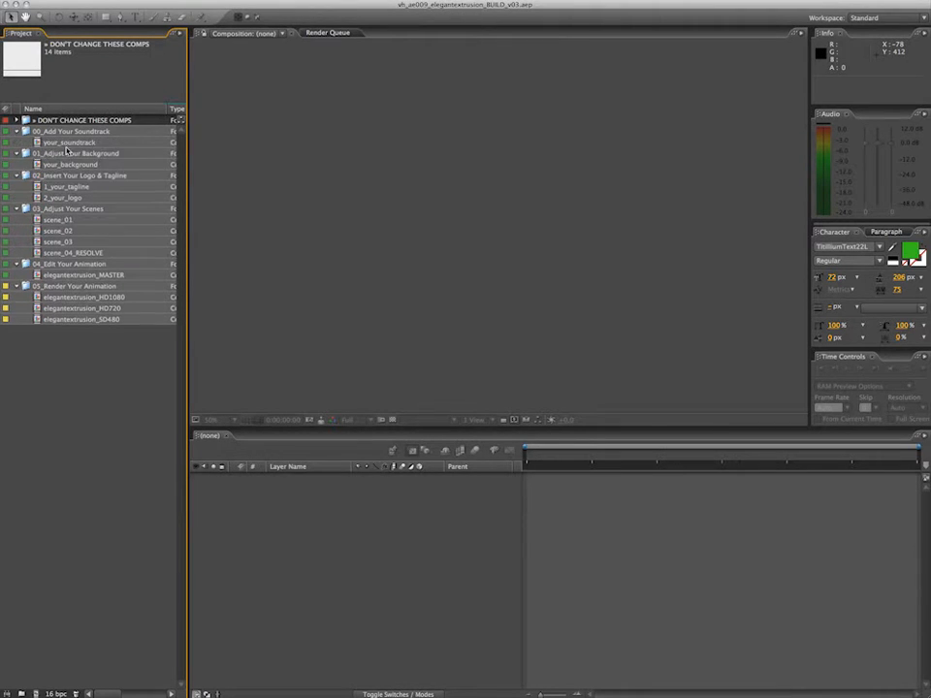
Open the your_soundtrack composition, look over its timeline and close it.
left_click(68, 142)
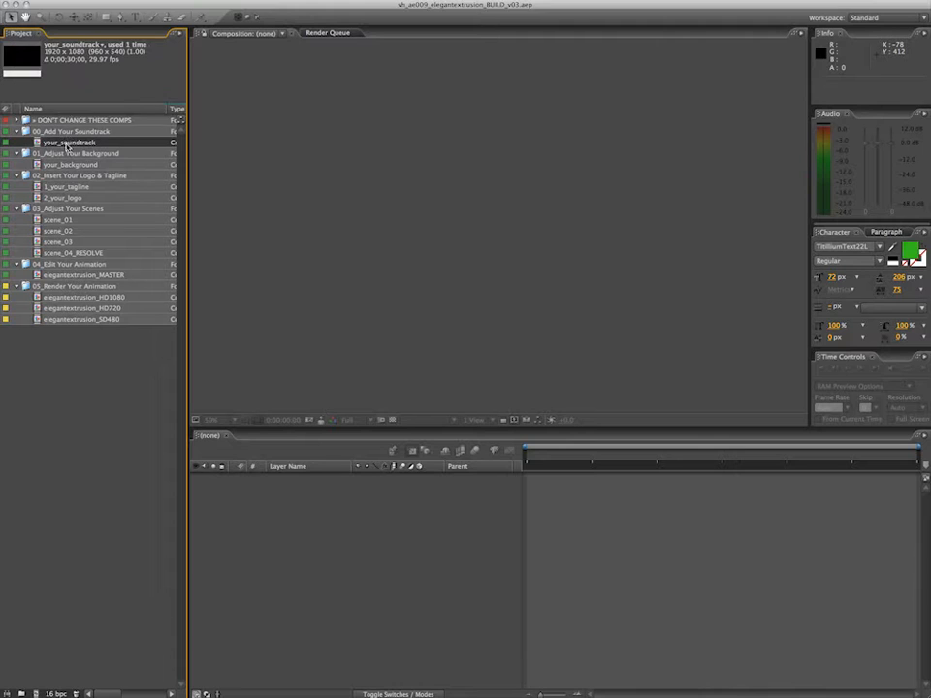
double_click(68, 142)
left_click_drag(607, 452, 529, 454)
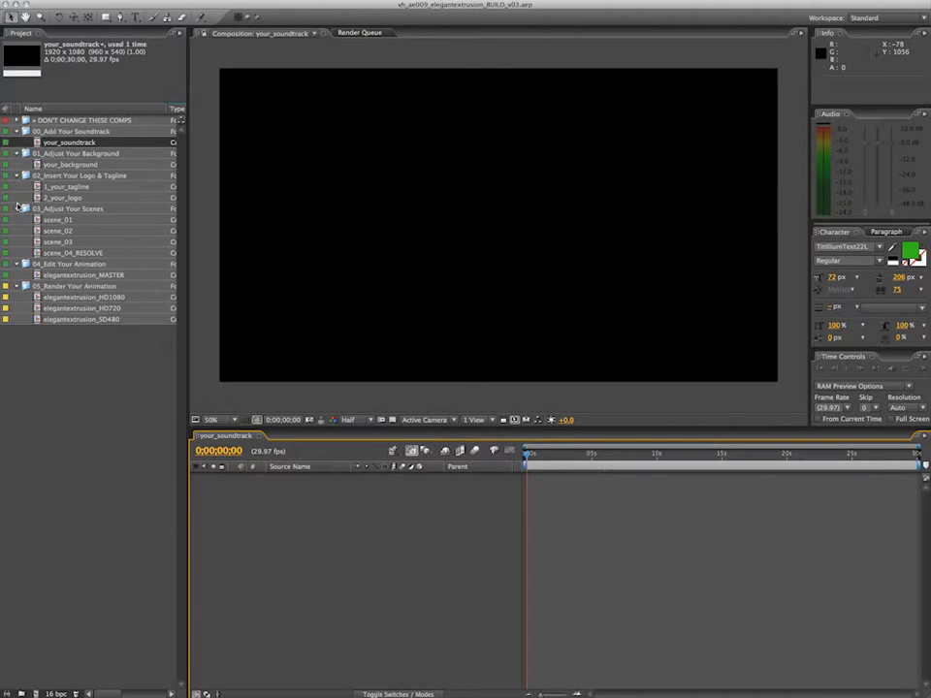
key("super+w")
Open the your_background composition and review its composition settings without changing them.
double_click(75, 164)
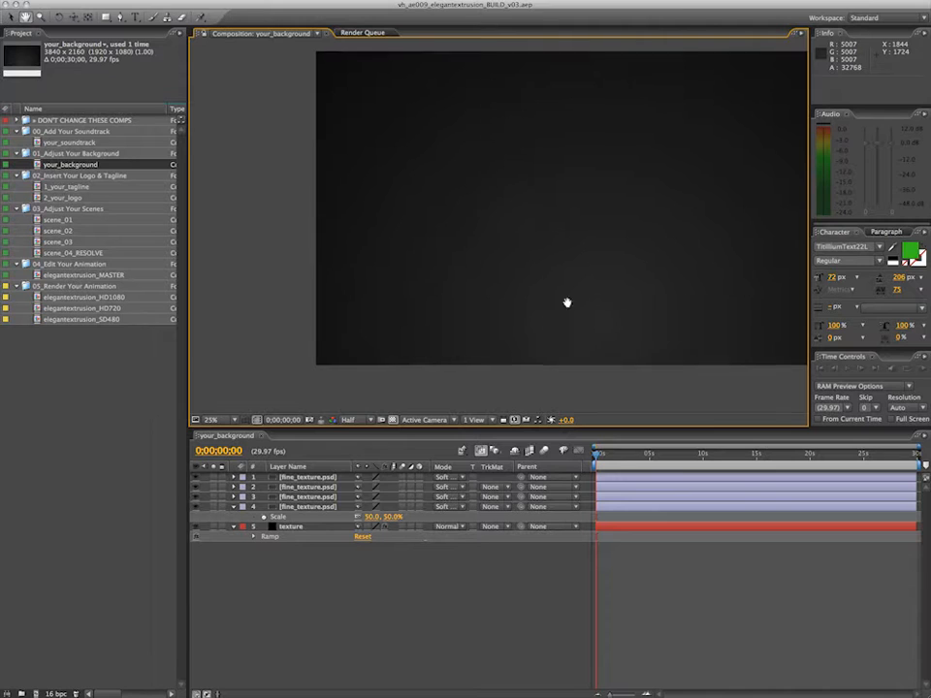
scroll(503, 311, "down", 2)
key("super+k")
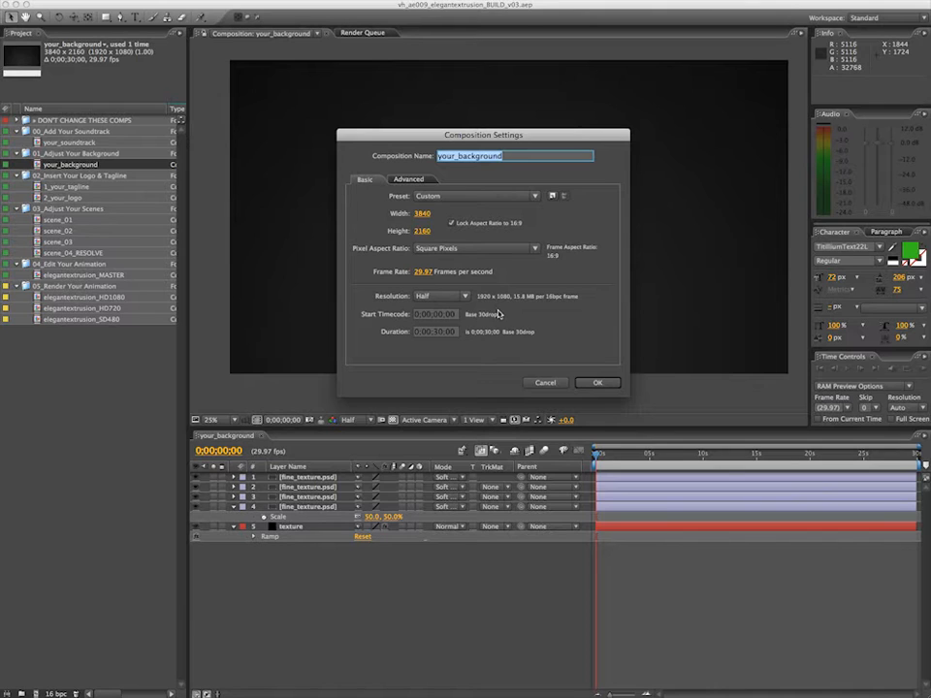
left_click(545, 383)
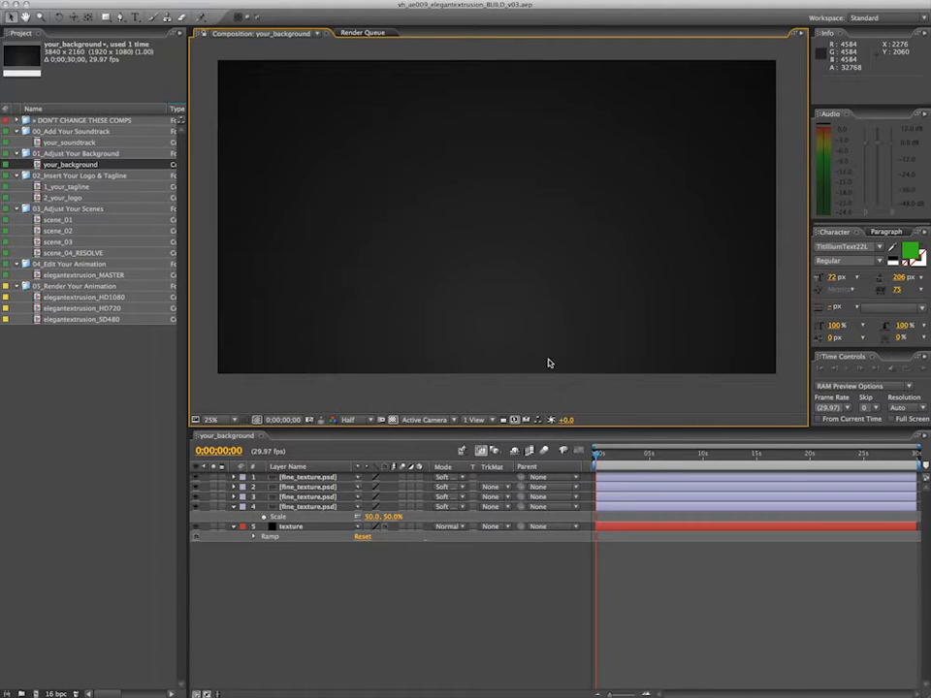
Expand the Ramp effect on the texture layer and try out other start colours without keeping them.
left_click(254, 535)
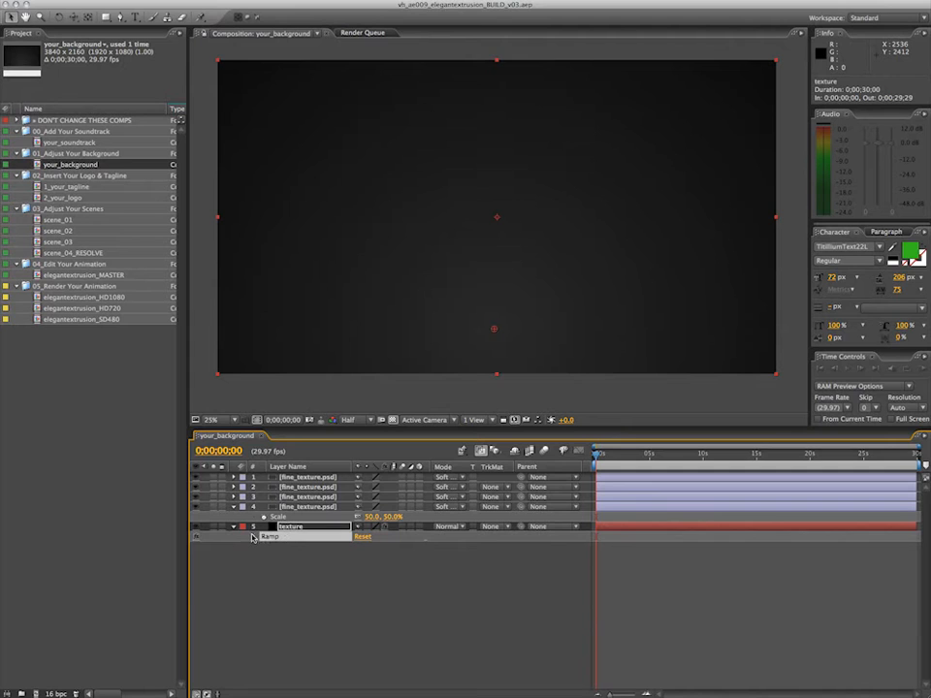
left_click(253, 536)
left_click(363, 555)
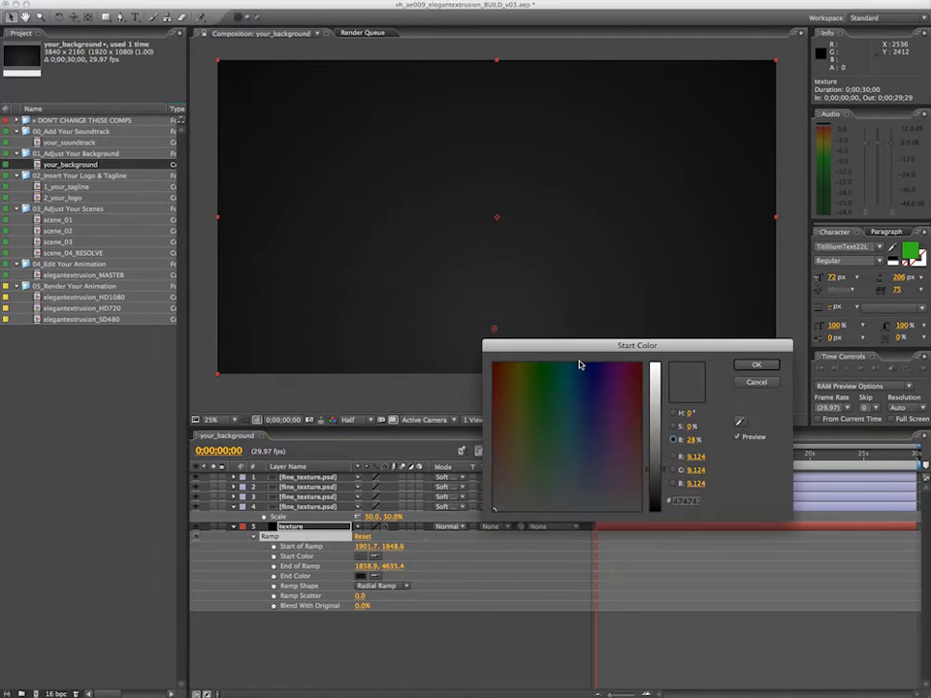
left_click_drag(587, 399, 498, 384)
left_click(756, 382)
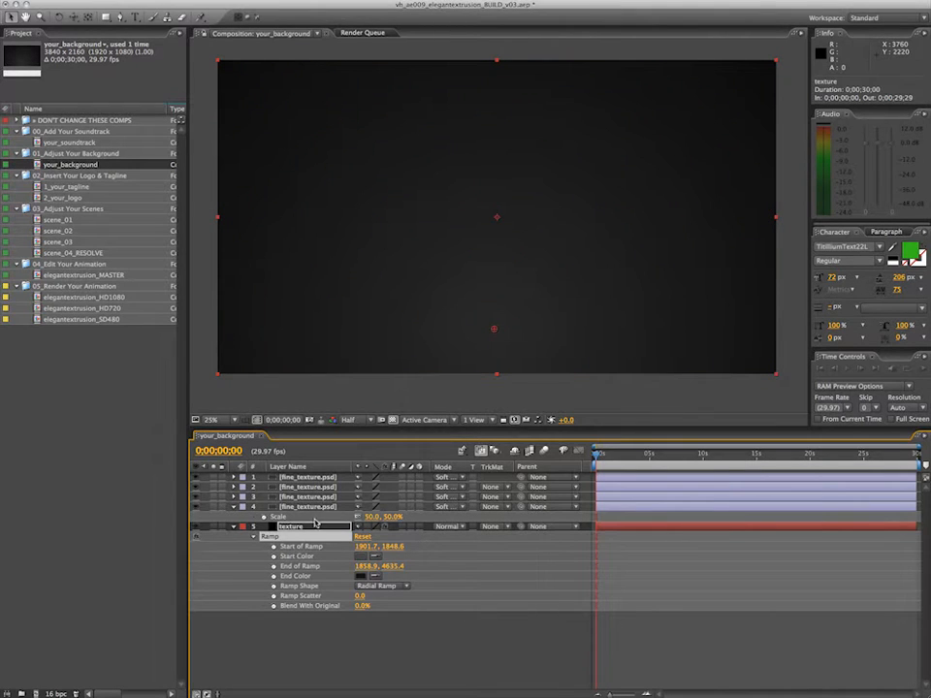
Hide and re-show all four fine_texture.psd layers together to compare the background with and without them.
left_click(310, 506)
left_click(314, 477, "shift")
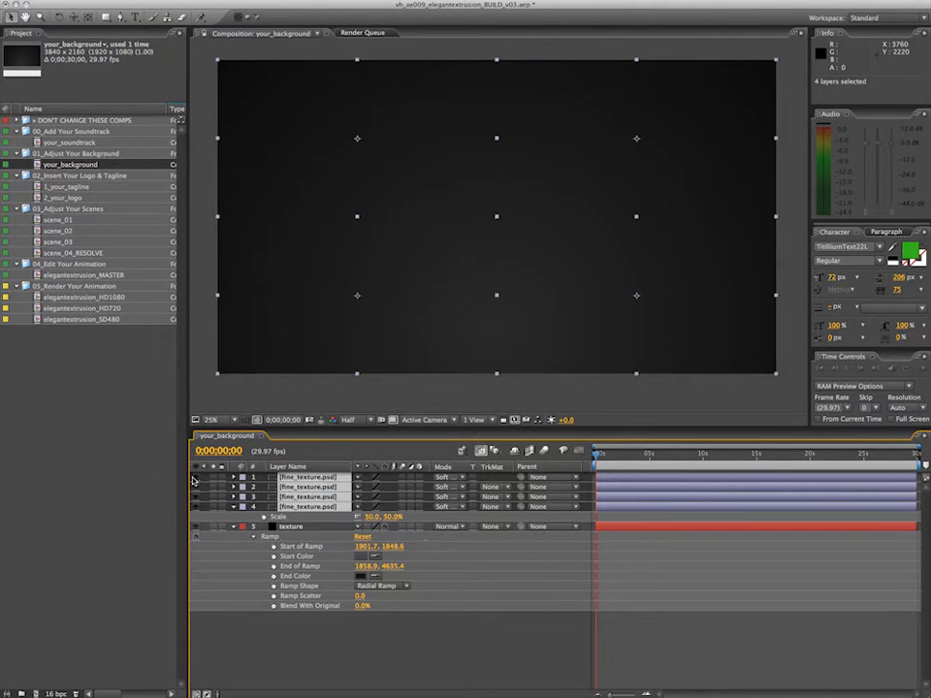
left_click(195, 477)
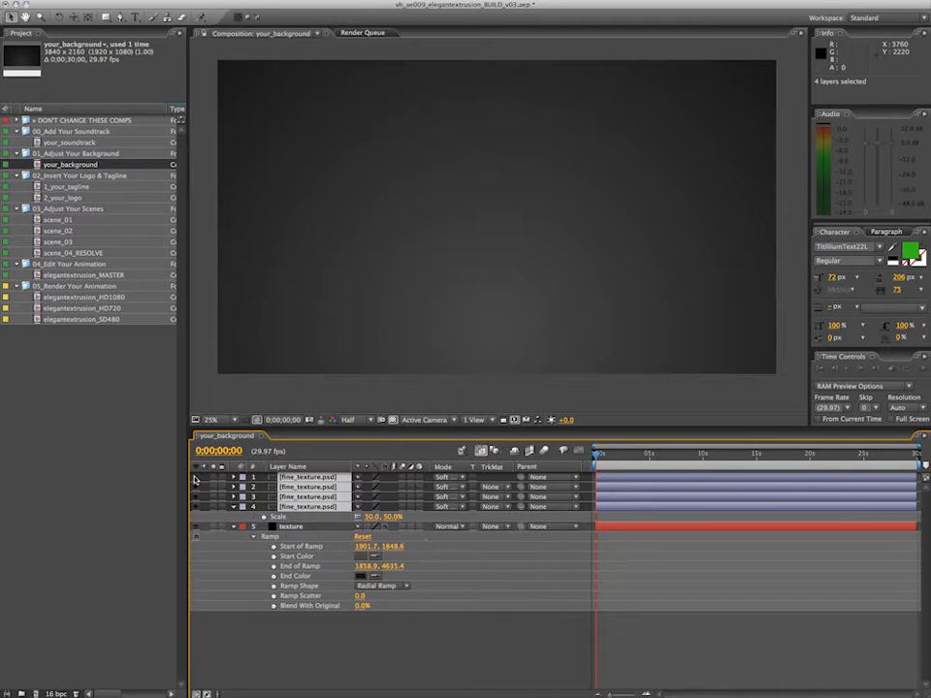
left_click(195, 478)
left_click(472, 662)
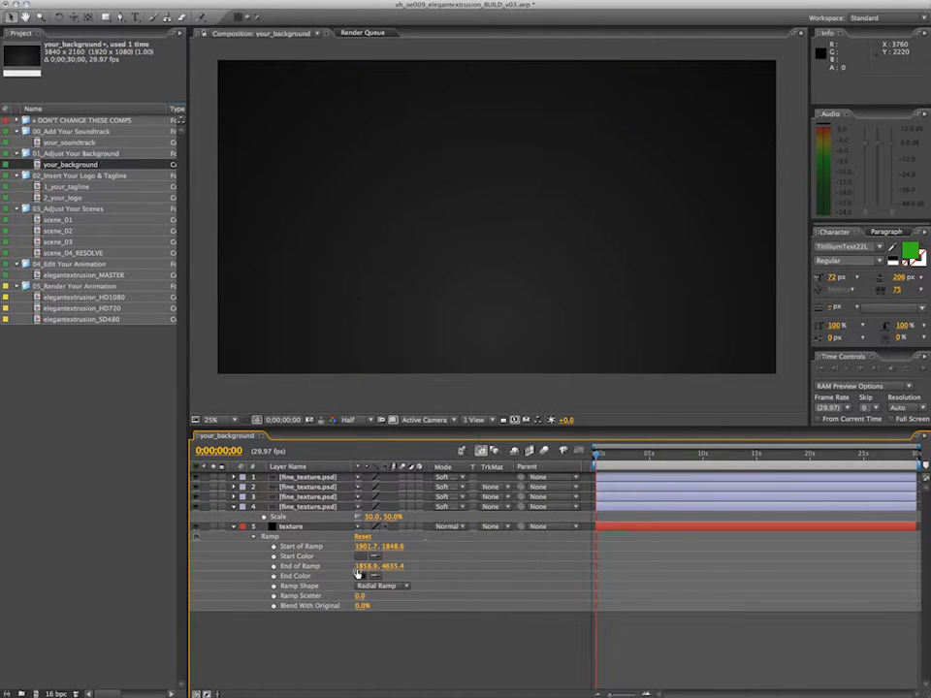
Hide and re-show only the fourth fine_texture.psd layer to examine the area it covers.
left_click(308, 507)
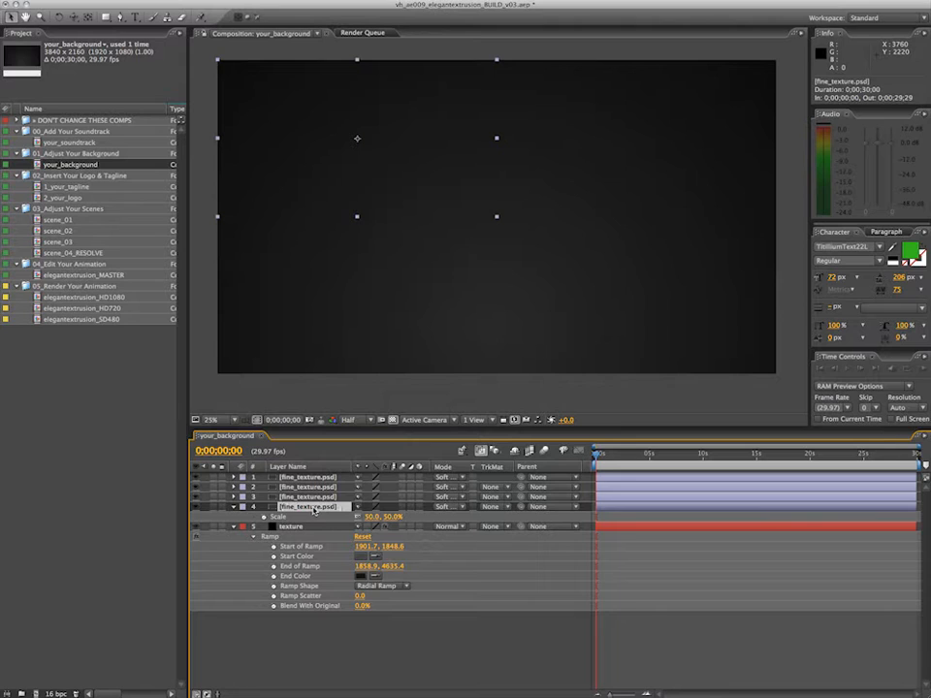
left_click(197, 507)
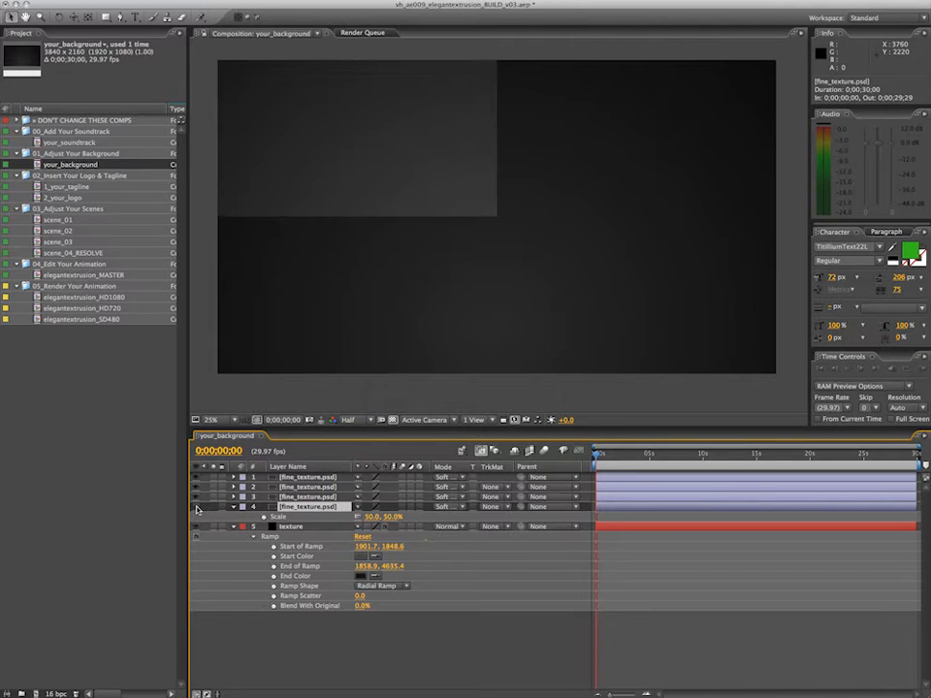
left_click(196, 507)
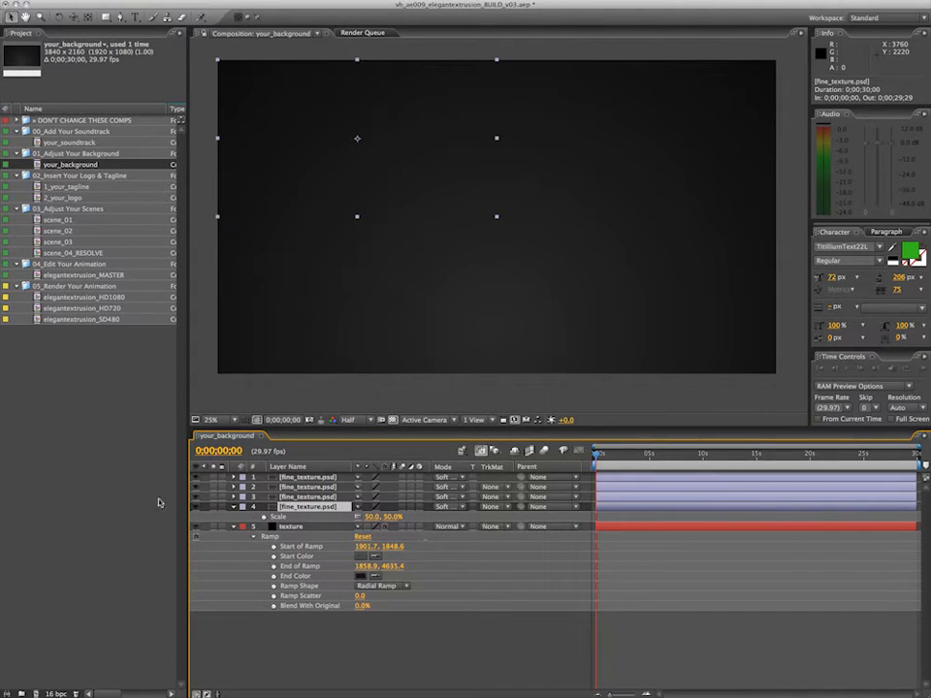
Compare the plain ramp with the textured background once more and collapse the fourth fine_texture.psd layer's properties.
left_click(197, 479)
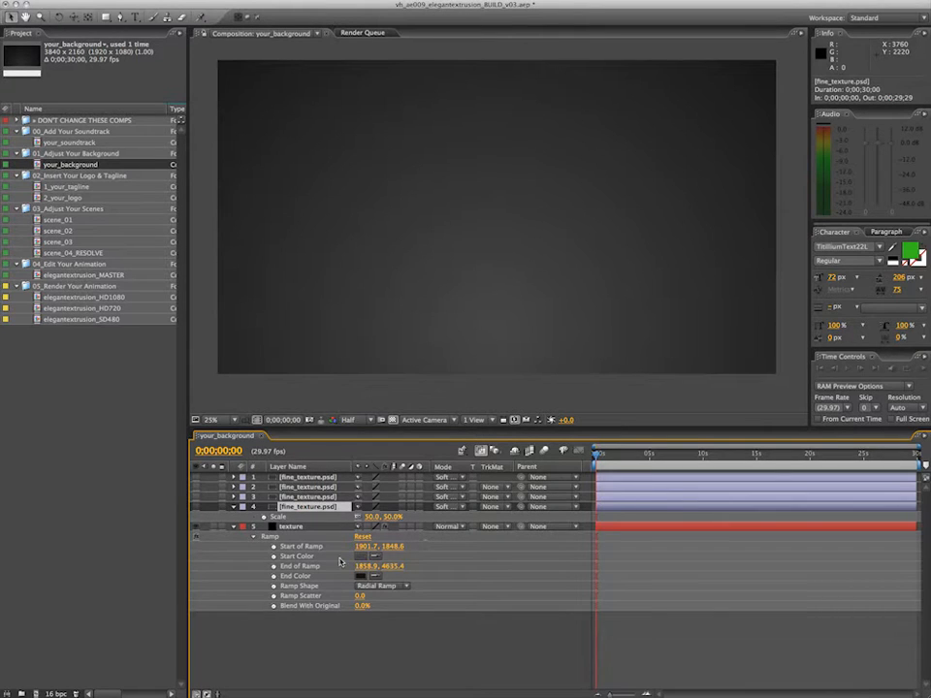
left_click(197, 479)
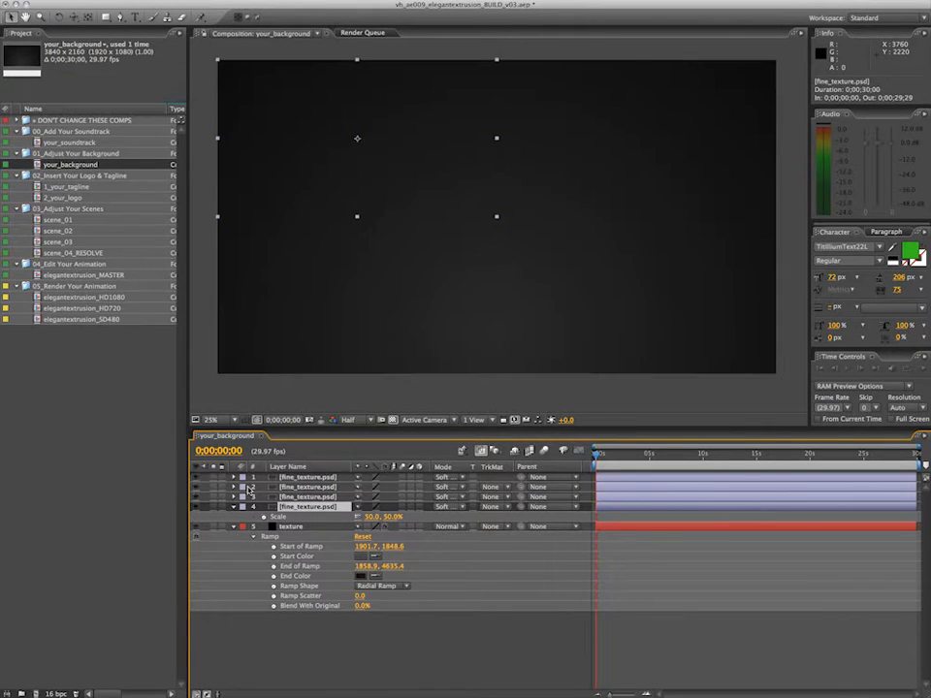
left_click(520, 621)
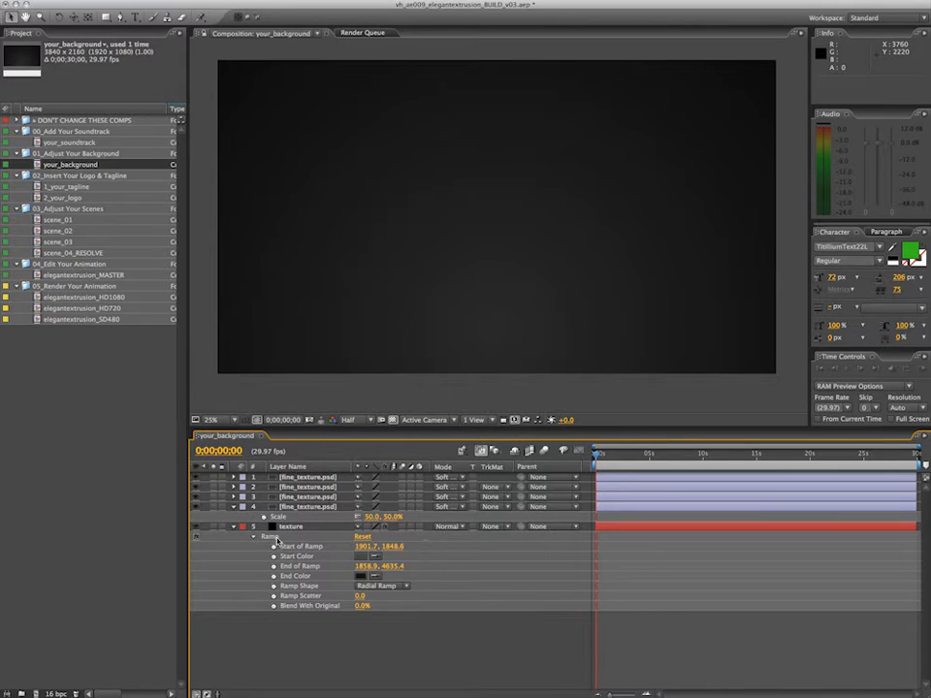
left_click(234, 507)
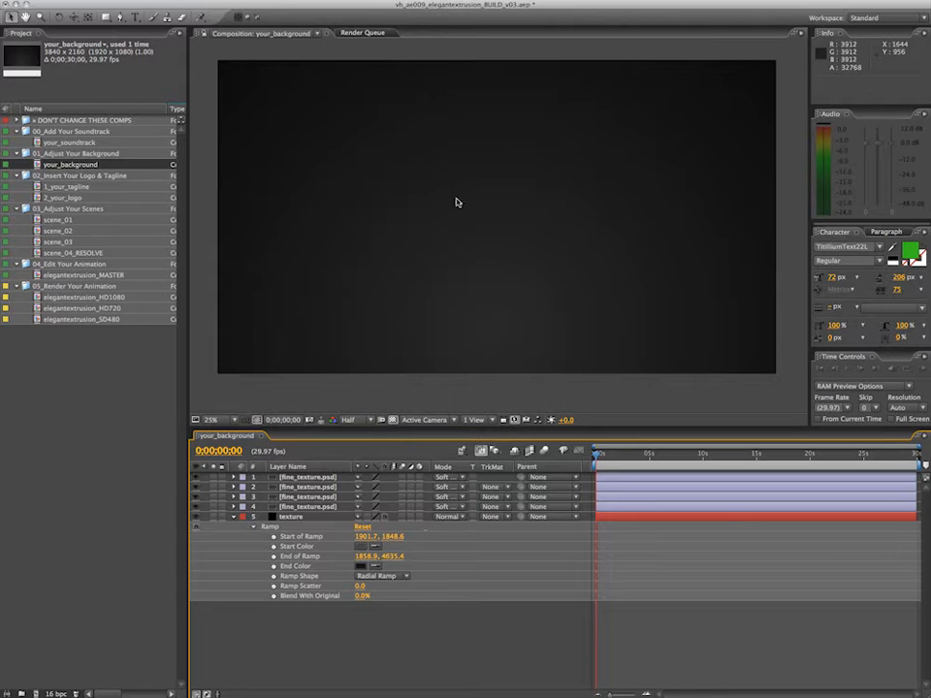
Open the 1_your_tagline composition, show its whole timeline and move the current time to 0;00;02;17.
double_click(66, 186)
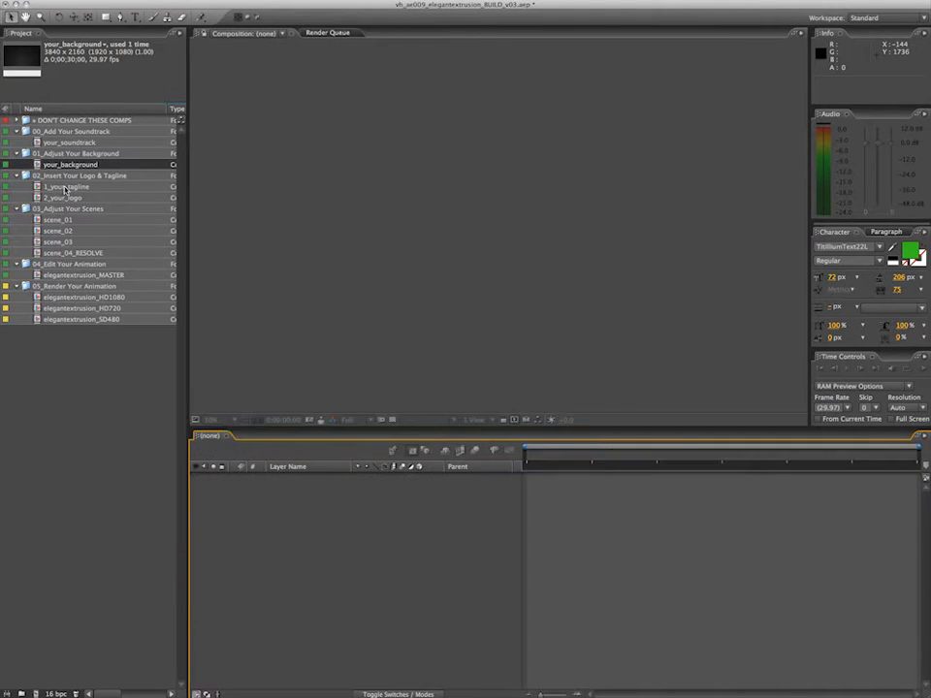
left_click_drag(621, 456, 916, 466)
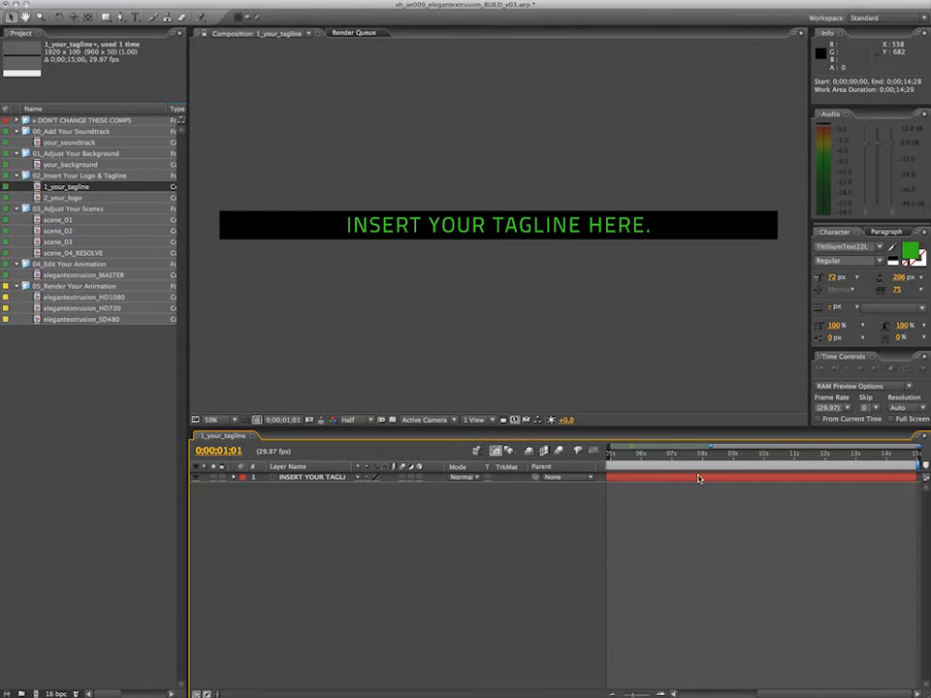
key("minus")
left_click_drag(631, 453, 663, 452)
Replace the tagline text with "START SOMETHING COOL.".
left_click(550, 224)
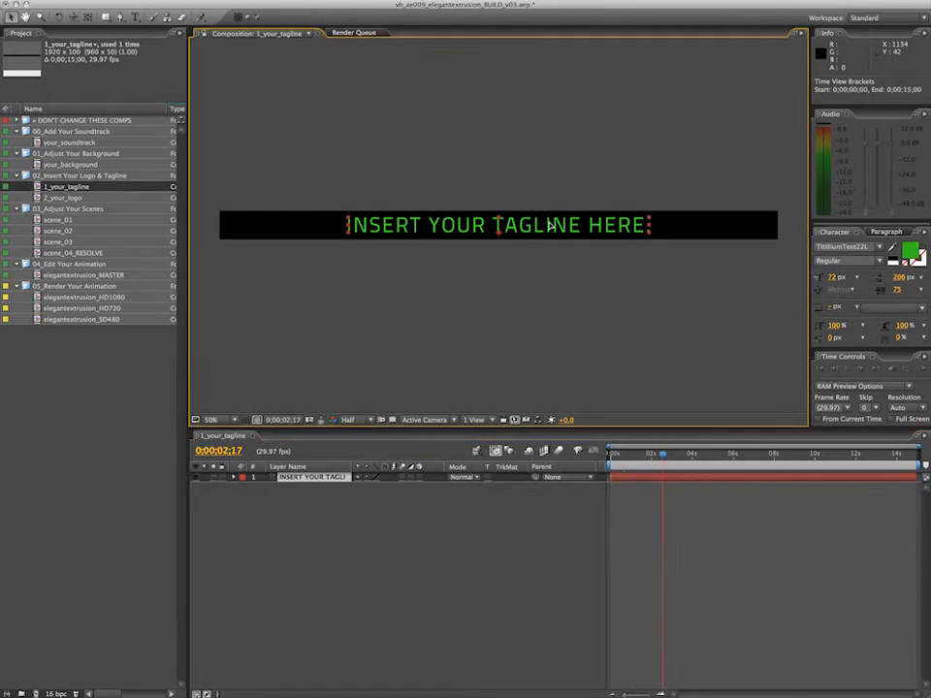
double_click(550, 224)
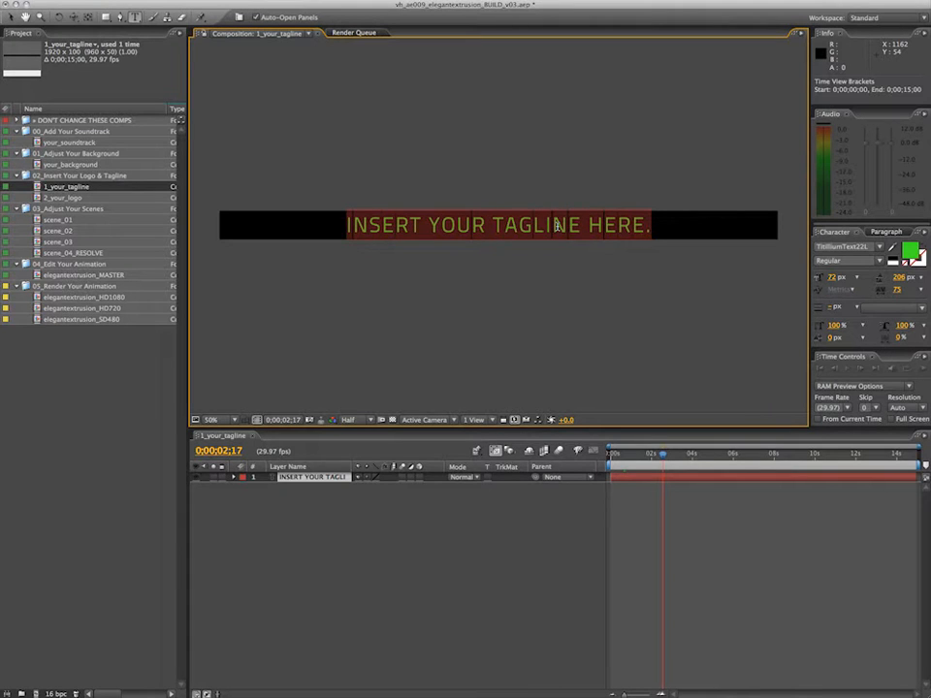
type("START SOMETHIN")
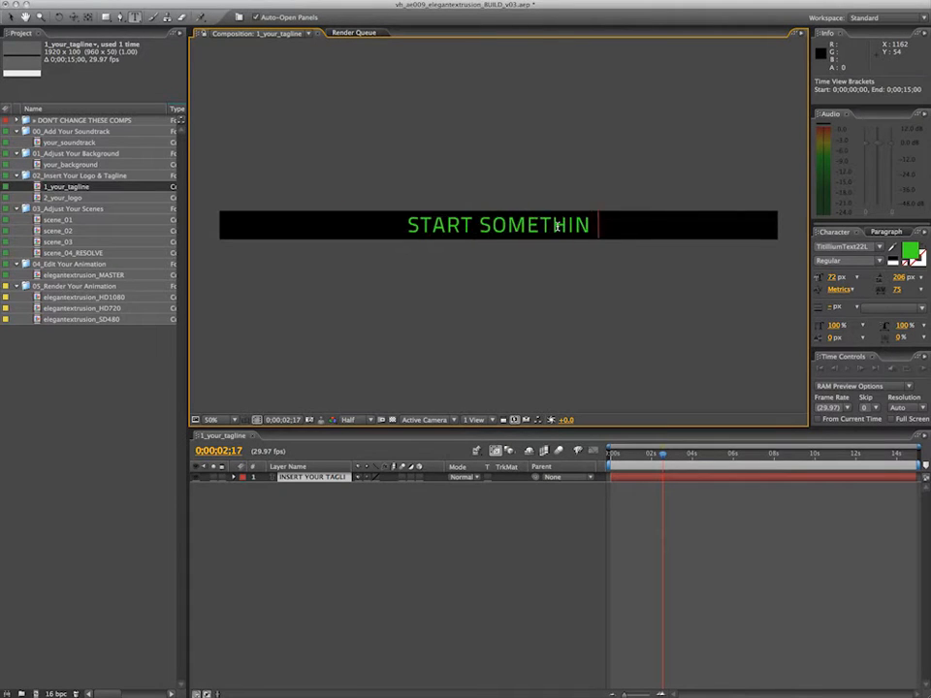
type("G COOL.")
left_click(573, 523)
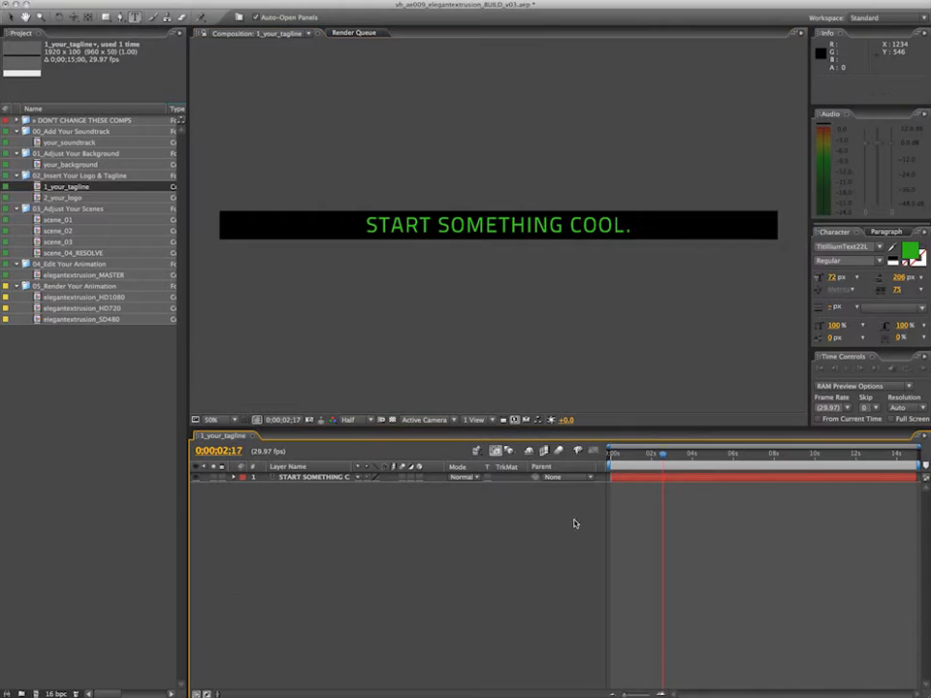
Reveal the tagline layer's Range Selector Start keyframes and examine the timing of the one at 0;00;00;20.
mouse_move(635, 459)
left_mouse_down()
mouse_move(611, 456)
mouse_move(623, 452)
left_mouse_up()
left_click(622, 481)
key("u")
key("=")
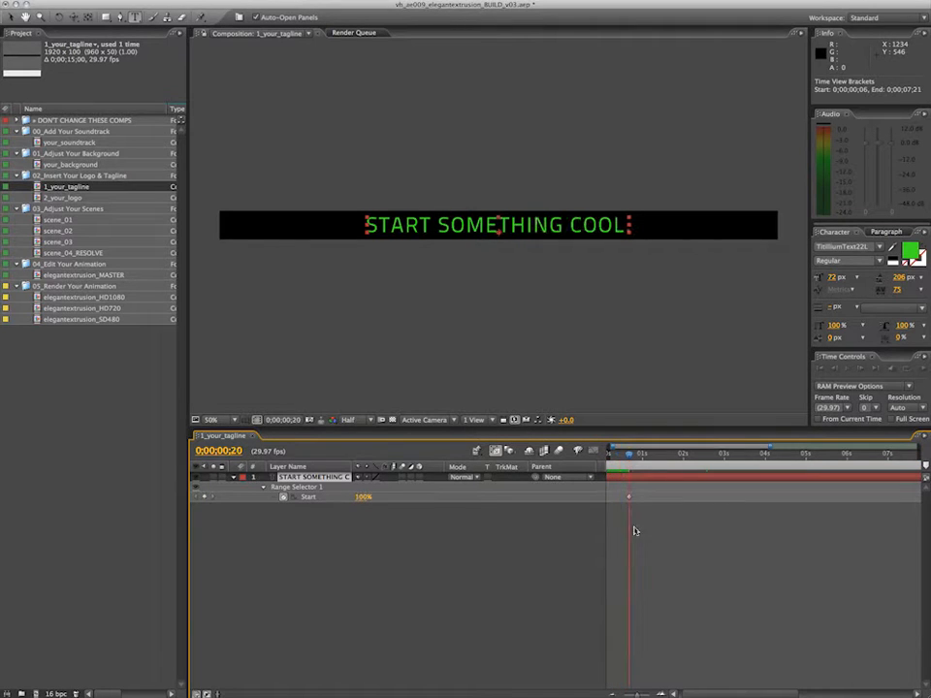
mouse_move(628, 497)
left_mouse_down()
mouse_move(656, 500)
mouse_move(637, 500)
left_mouse_up()
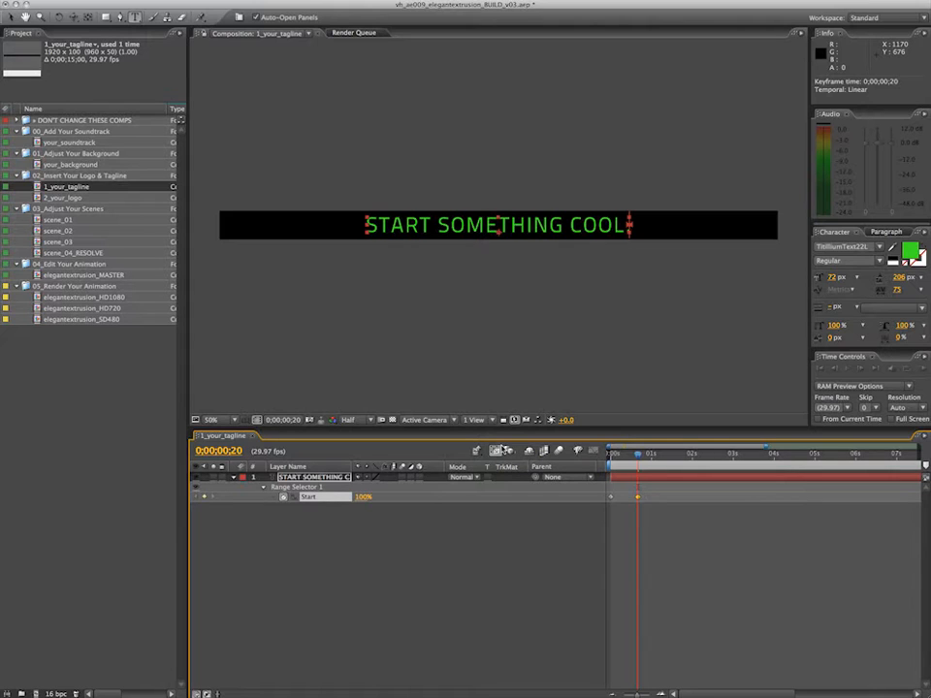
left_click_drag(657, 456, 651, 463)
left_click(557, 583)
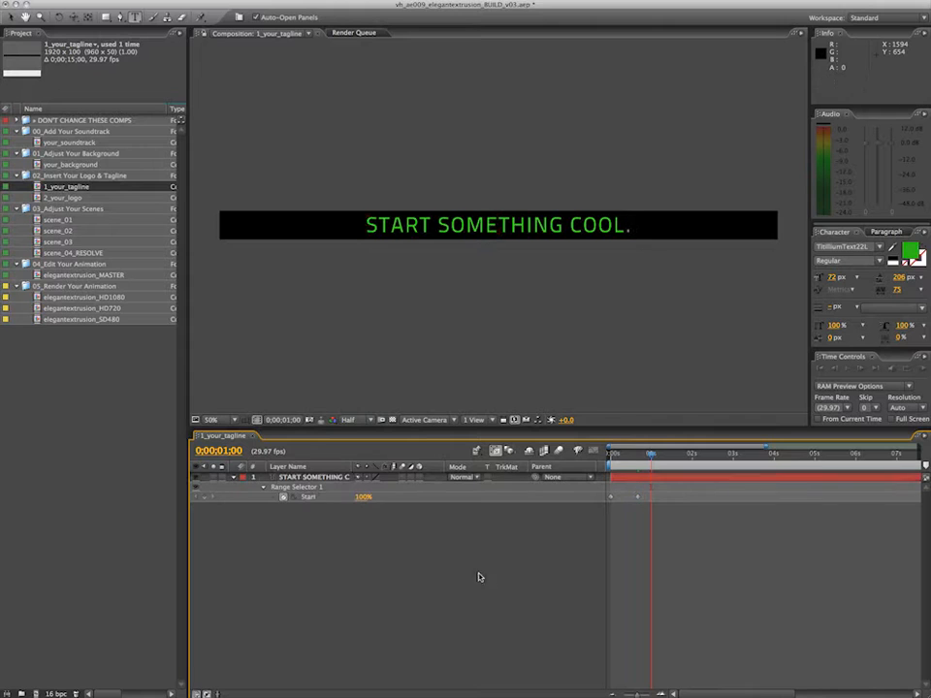
Open the 2_your_logo composition and move the current time to 0;00;02;00.
double_click(97, 197)
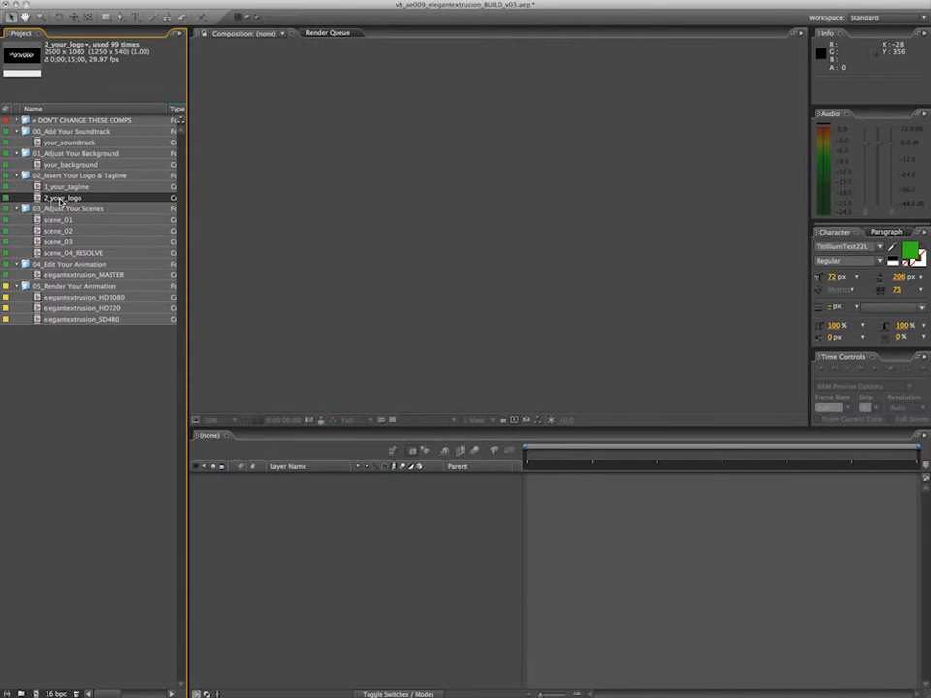
left_click(624, 457)
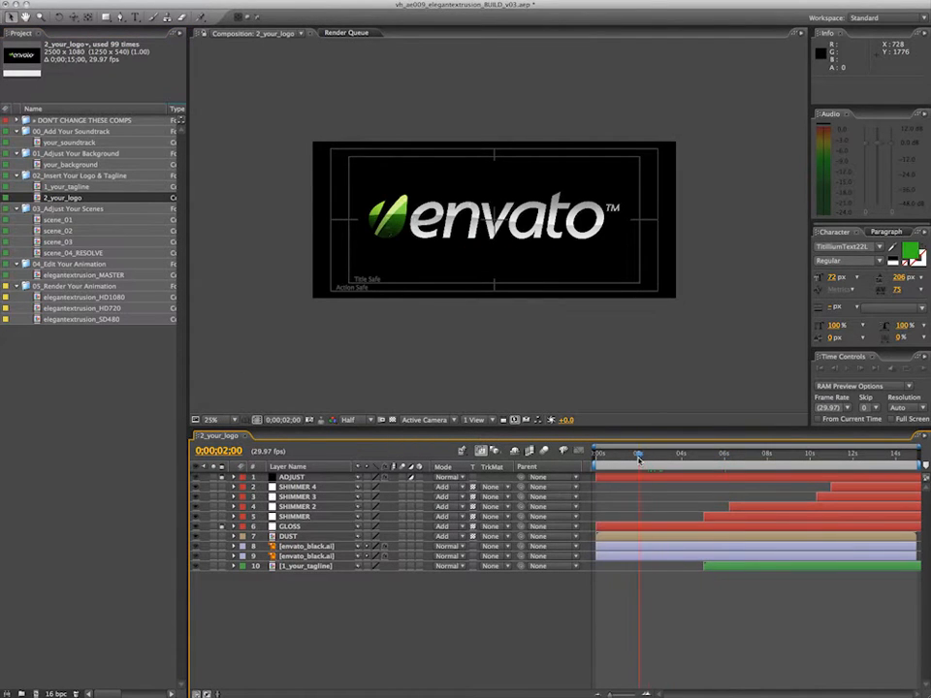
Move the current time to 0;00;01;27 and inspect the logo artwork at closer magnification.
left_click_drag(625, 461, 634, 478)
left_click(600, 381)
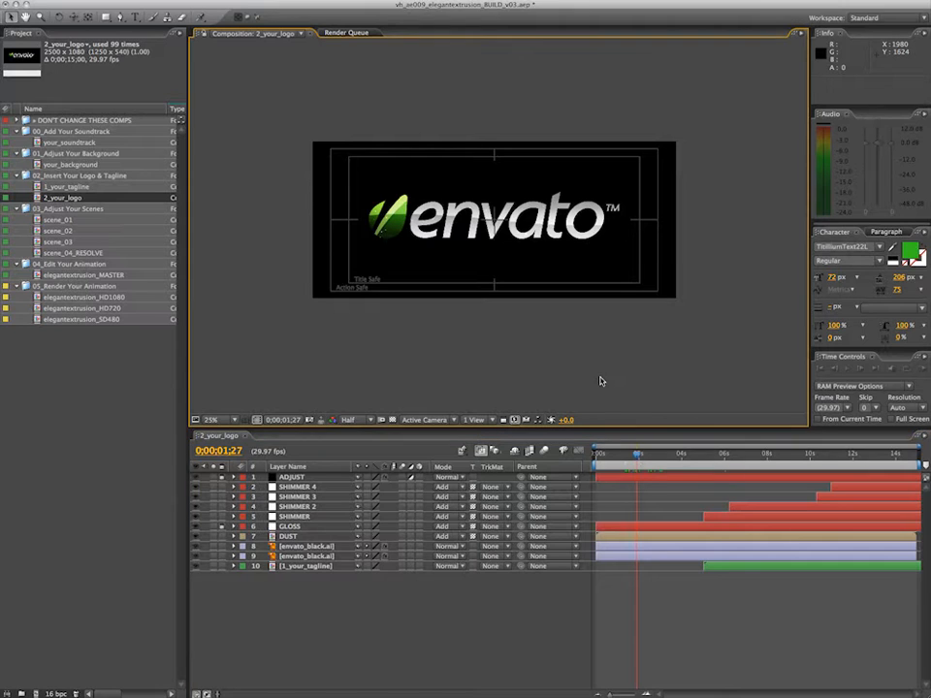
key("period")
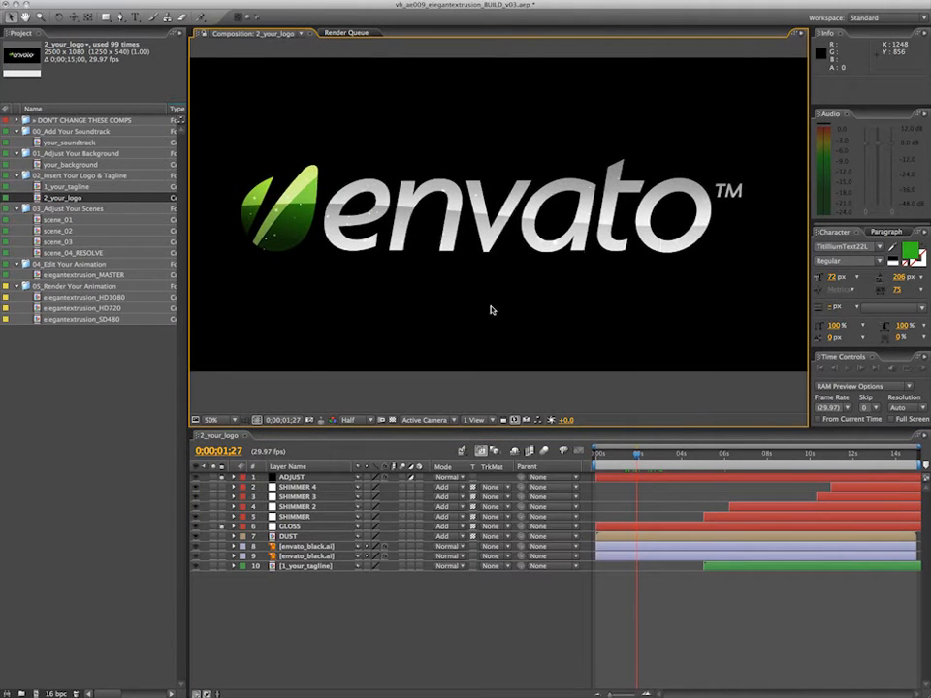
key("comma")
key("comma")
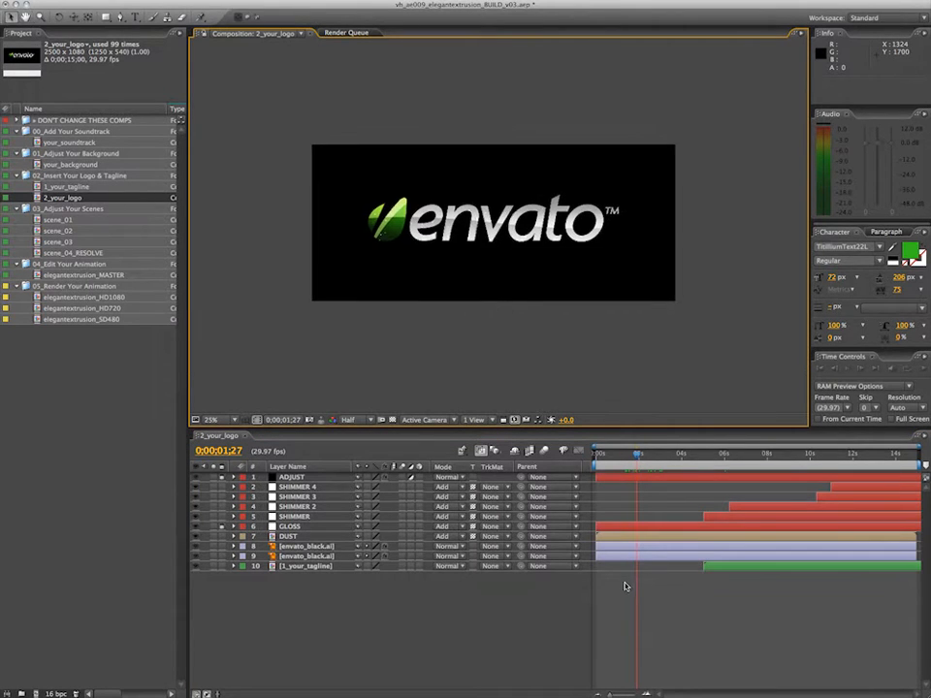
left_click(640, 587)
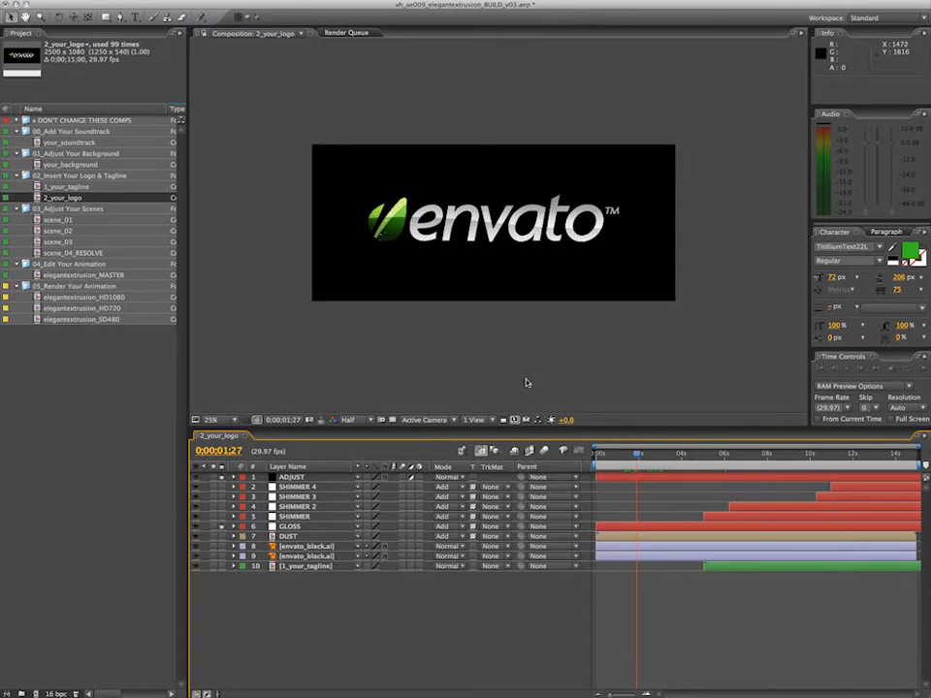
Select the DUST layer and examine its particles over the logo at 0;00;01;29.
left_click(291, 536)
key("period")
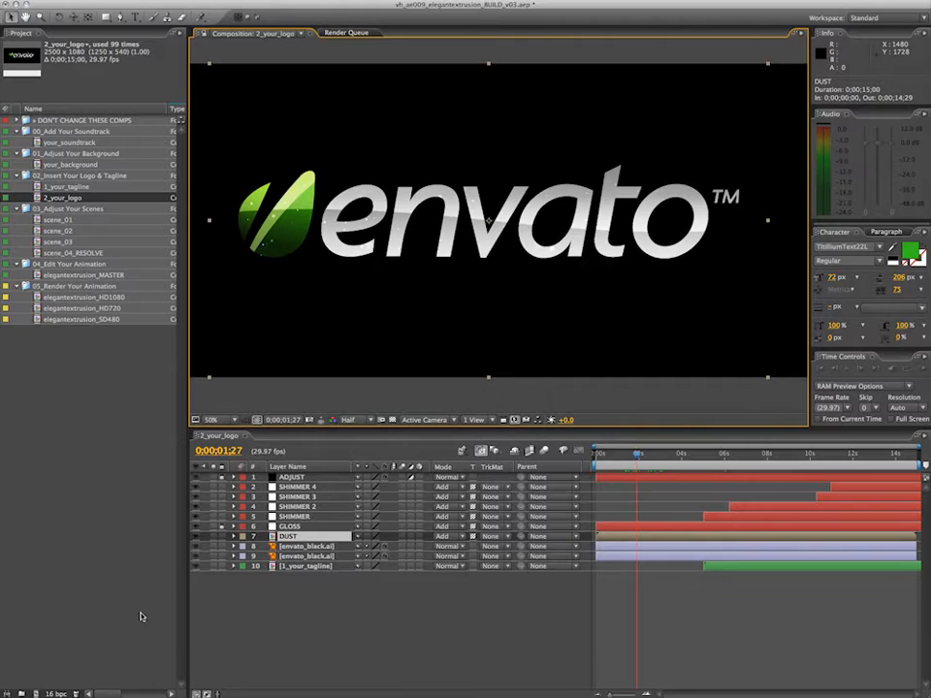
left_click(637, 455)
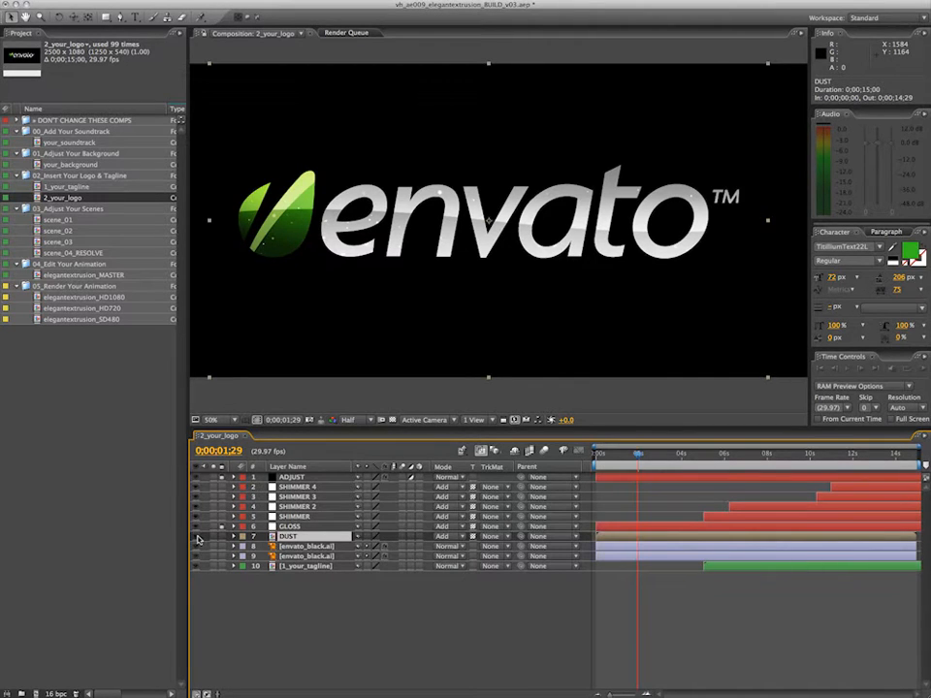
Unlock the GLOSS layer and compare the logo with that layer hidden and shown.
left_click(315, 567)
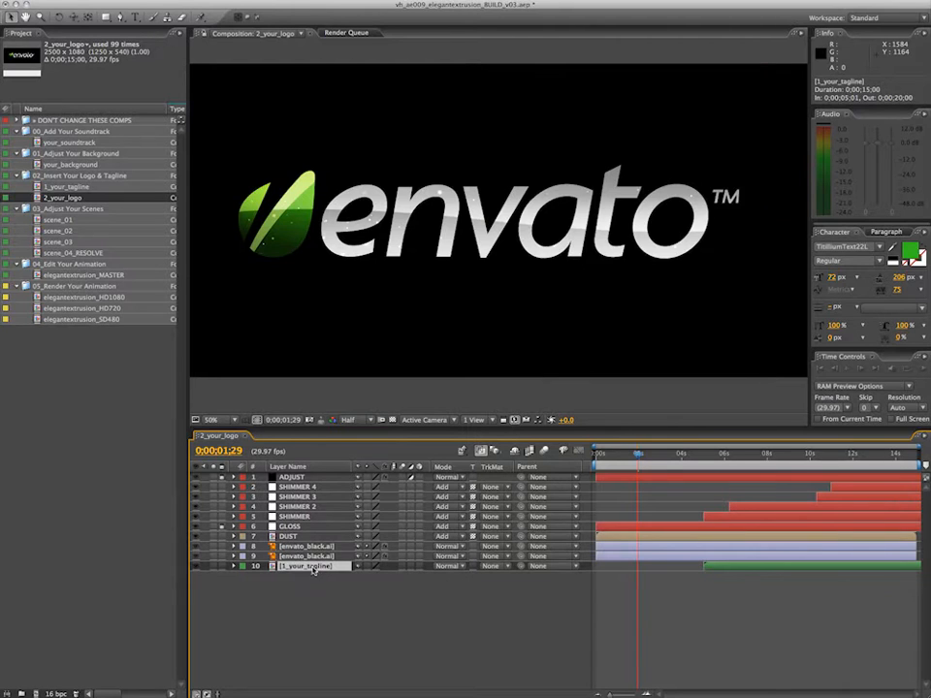
left_click(291, 527)
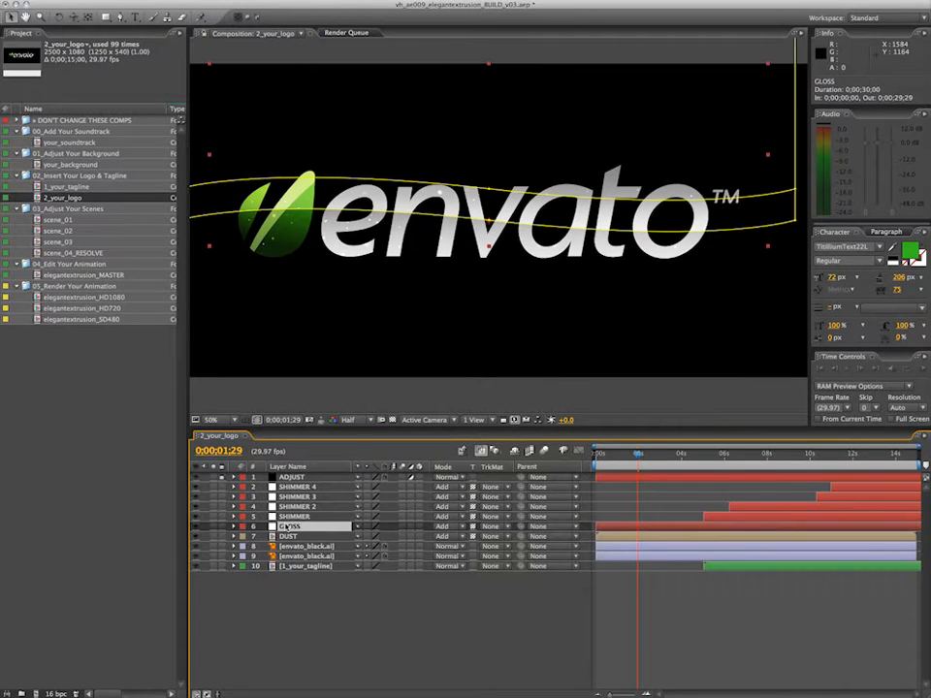
left_click(368, 609)
left_click(291, 527)
key("F2")
left_click(290, 526)
left_click(264, 612)
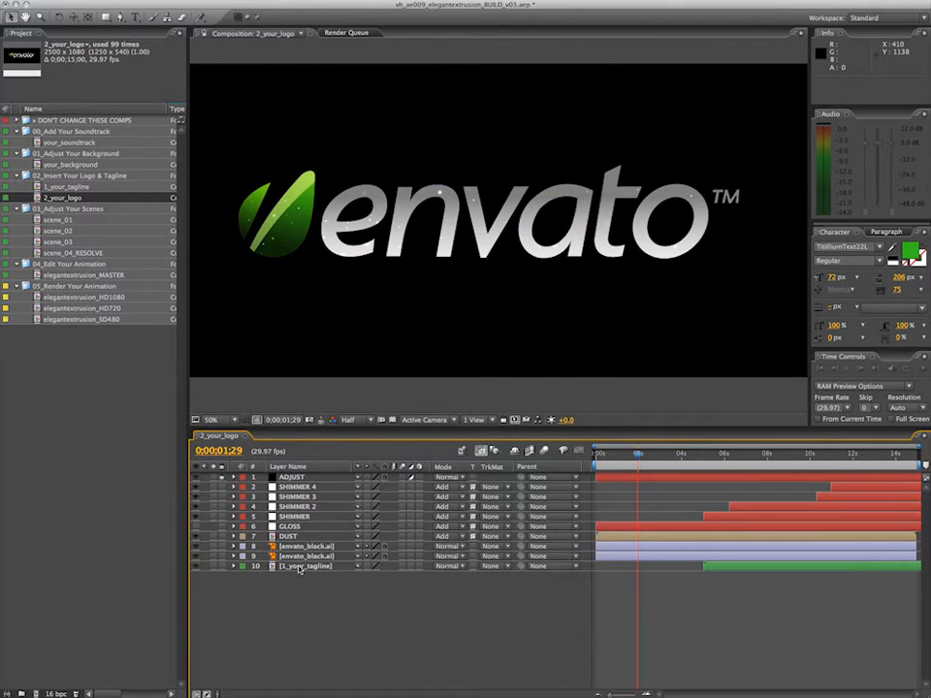
left_click(294, 527)
left_click(288, 536, "shift")
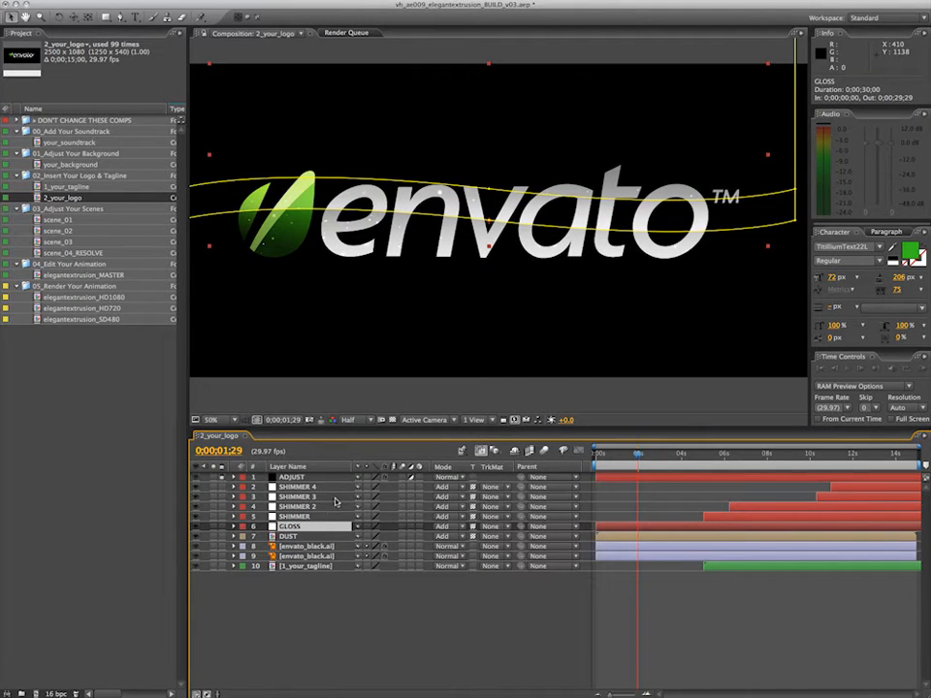
left_click(600, 598)
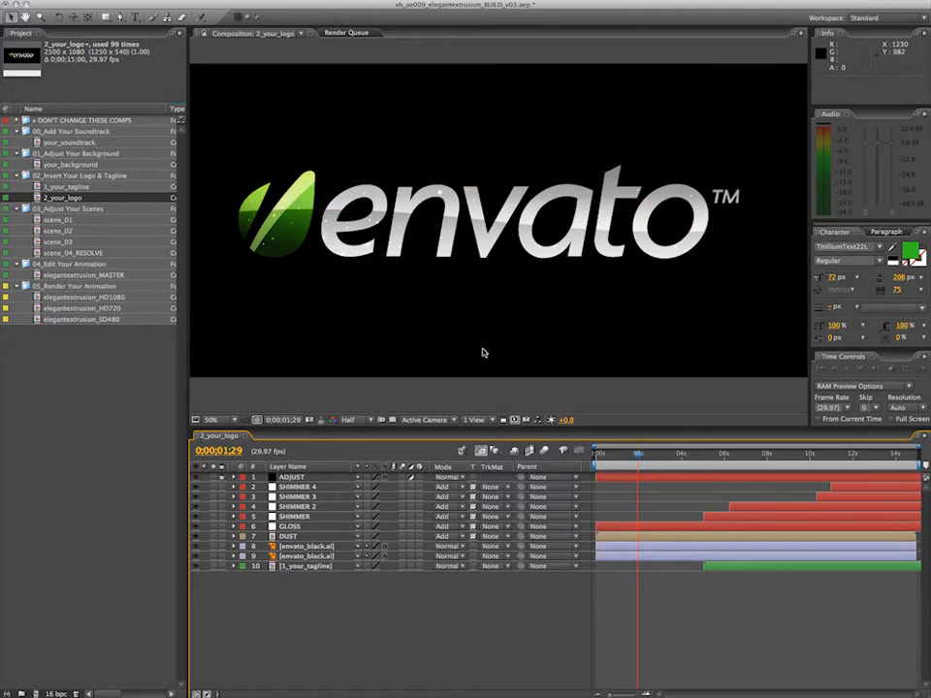
Shift the SHIMMER and SHIMMER 2 layers together about one second later in the timeline.
left_click(332, 509)
left_click(325, 489)
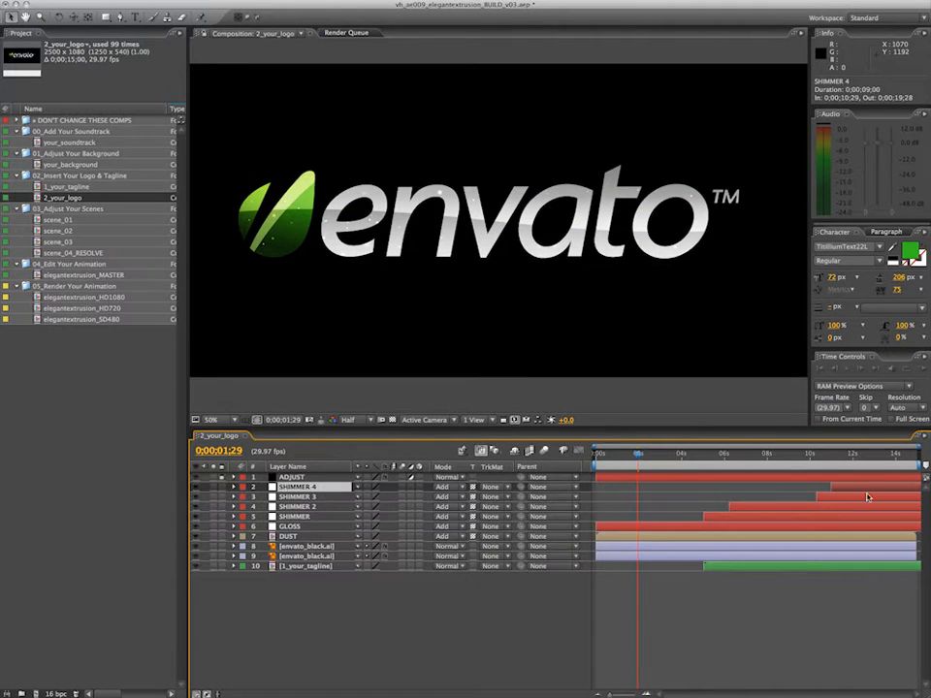
left_click(738, 509)
left_click(738, 517, "shift")
left_click_drag(725, 517, 744, 516)
Check the shimmer timing against the tagline at 0;00;05;27 and close the 2_your_logo composition.
mouse_move(735, 455)
left_mouse_down()
mouse_move(808, 452)
mouse_move(722, 455)
left_mouse_up()
left_click(298, 488)
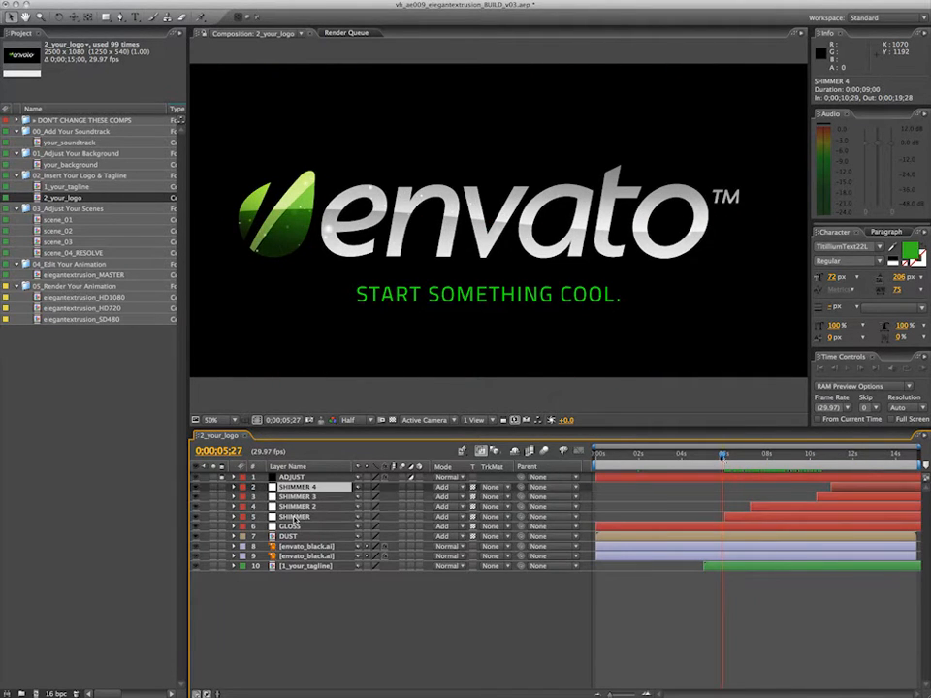
mouse_move(725, 454)
left_mouse_down()
mouse_move(698, 460)
mouse_move(723, 457)
left_mouse_up()
left_click(277, 566)
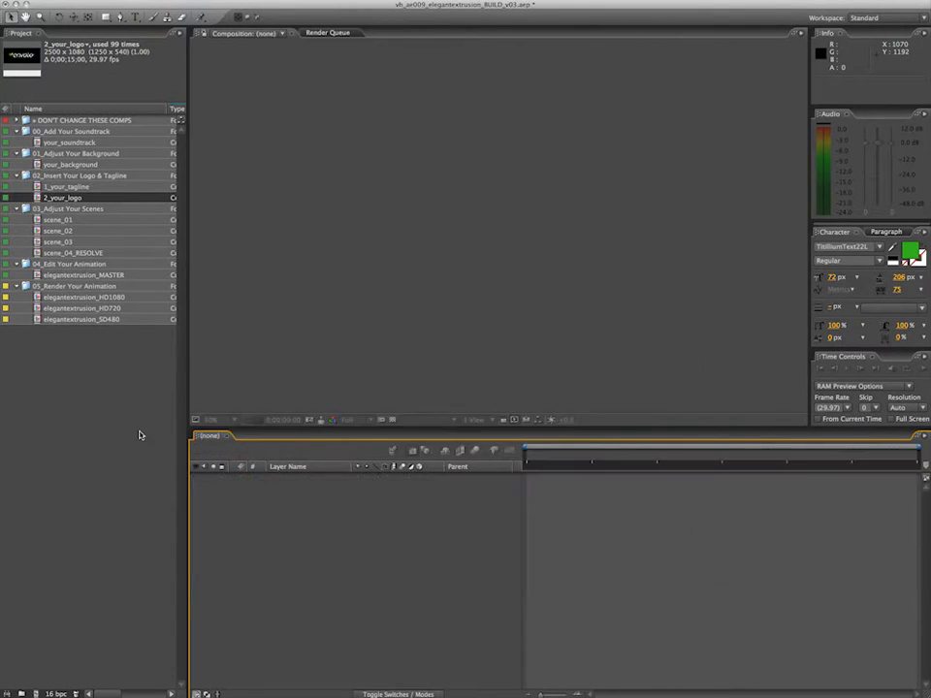
Open the scene_01 composition from the 03_Adjust Your Scenes folder and move the current time to 0;00;01;00.
left_click(112, 402)
key("Down")
key("Down")
key("Down")
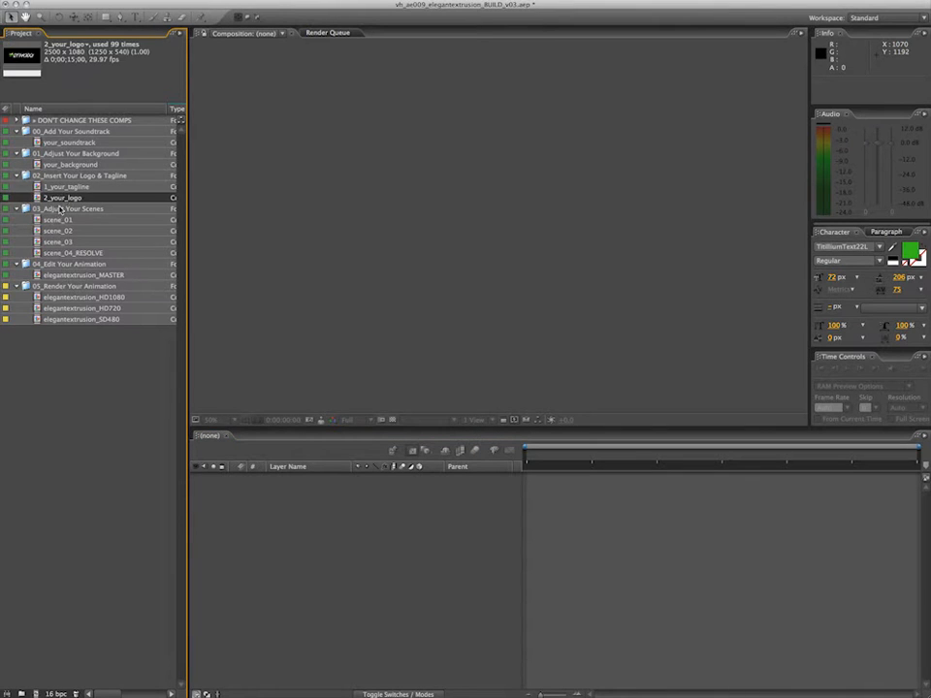
key("Down")
key("Down")
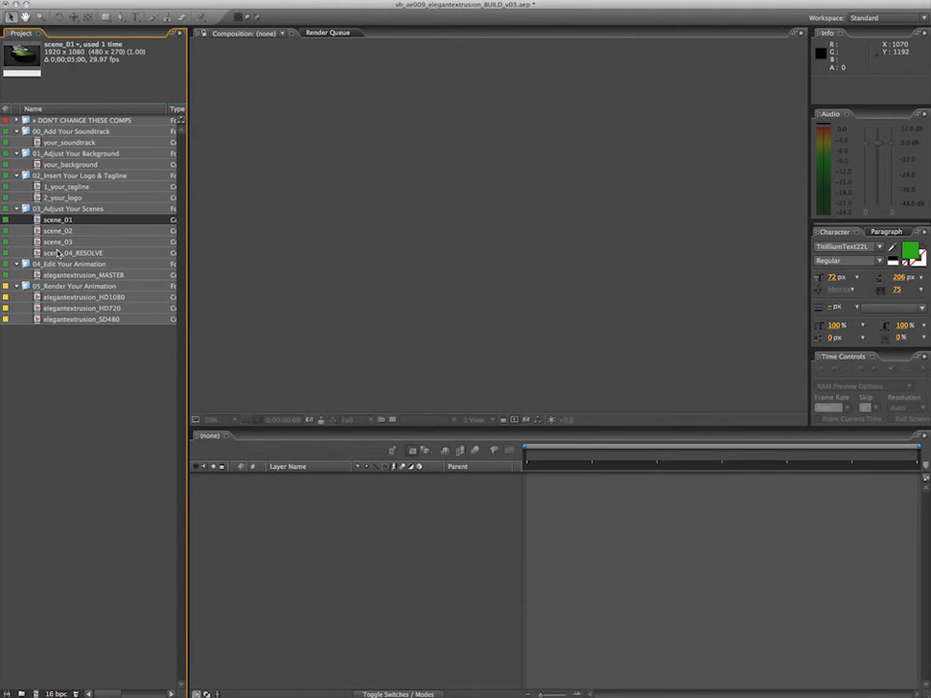
key("Down")
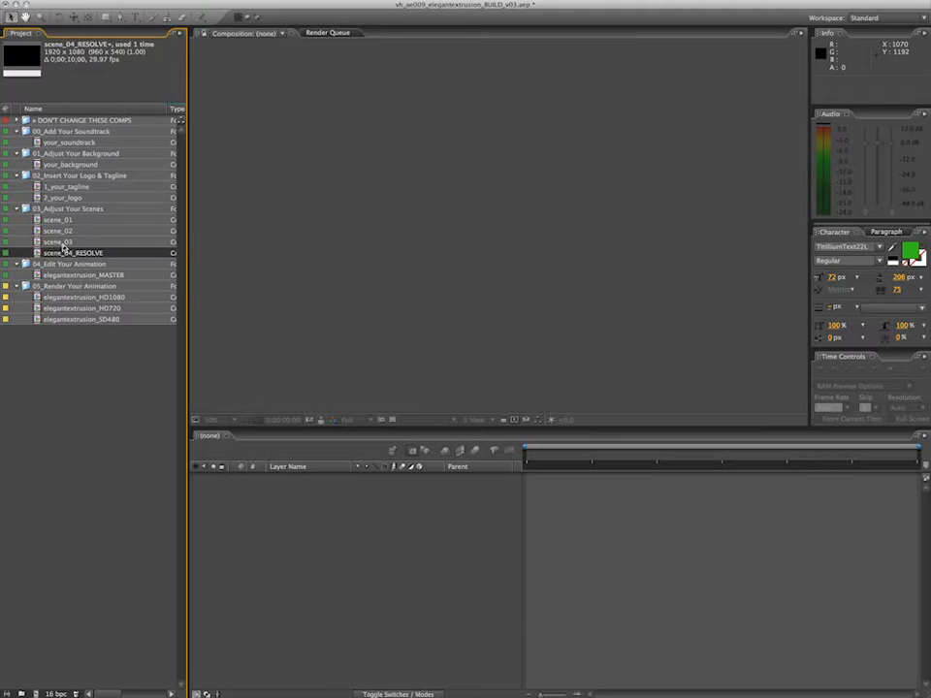
left_click(64, 221)
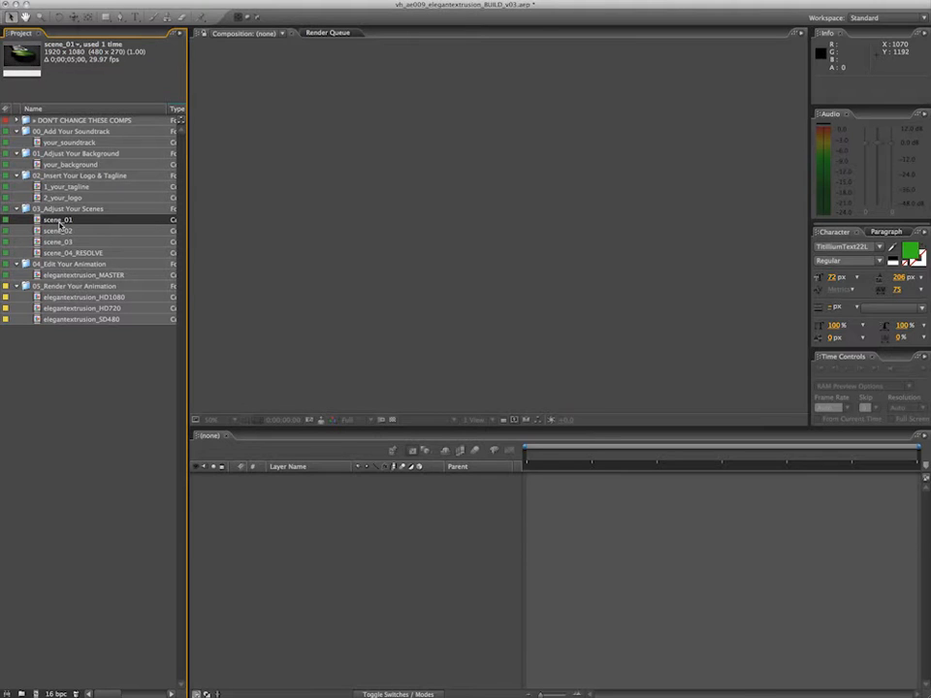
double_click(61, 221)
left_click_drag(665, 461, 671, 456)
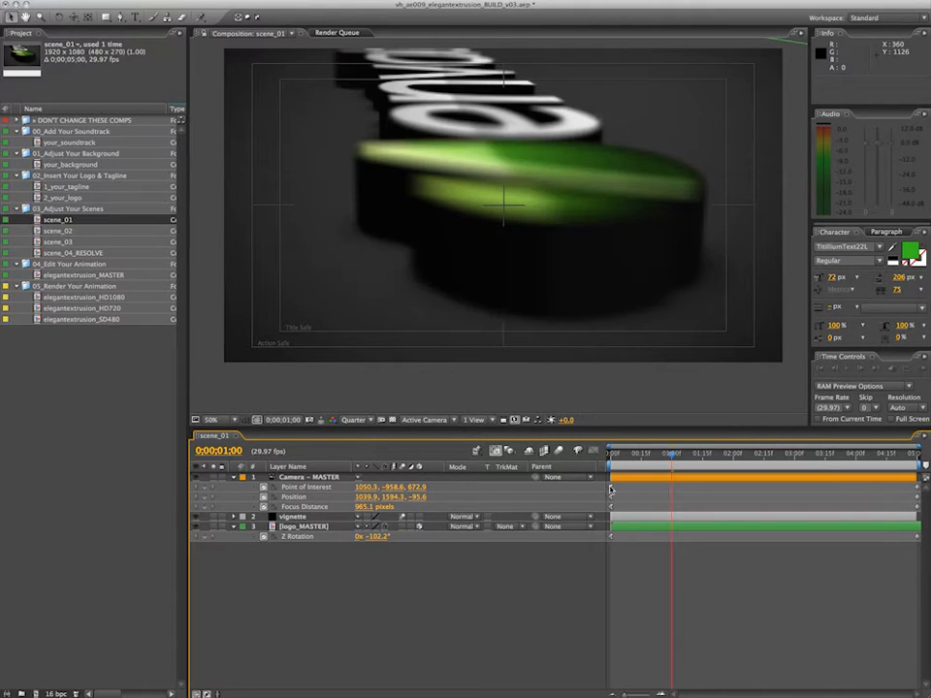
Select the [logo_MASTER] layer in scene_01 and move the current time to 0;00;01;19.
left_click_drag(657, 457, 690, 462)
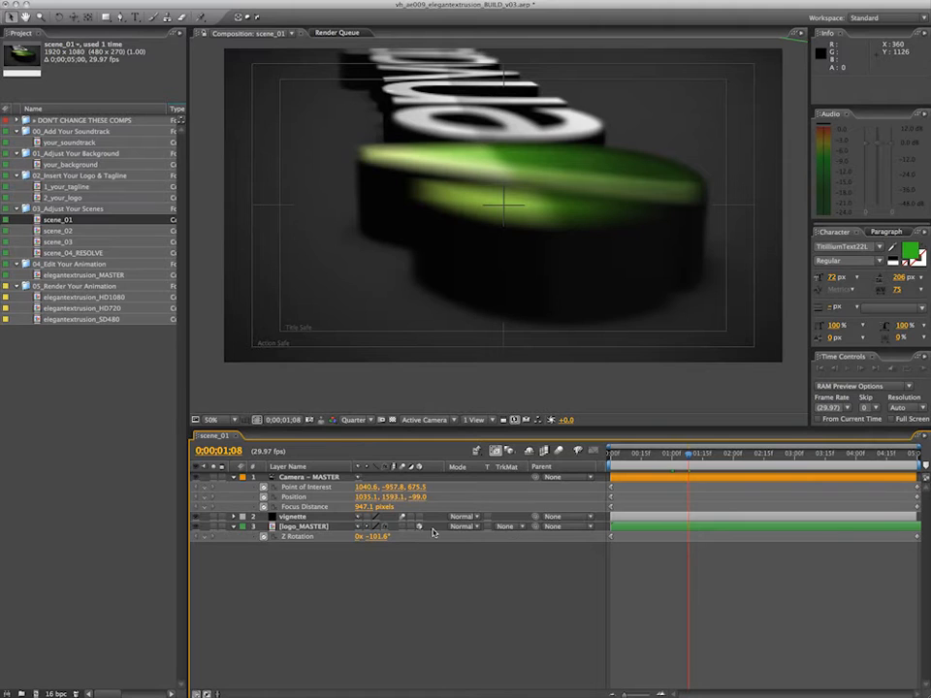
left_click(333, 527)
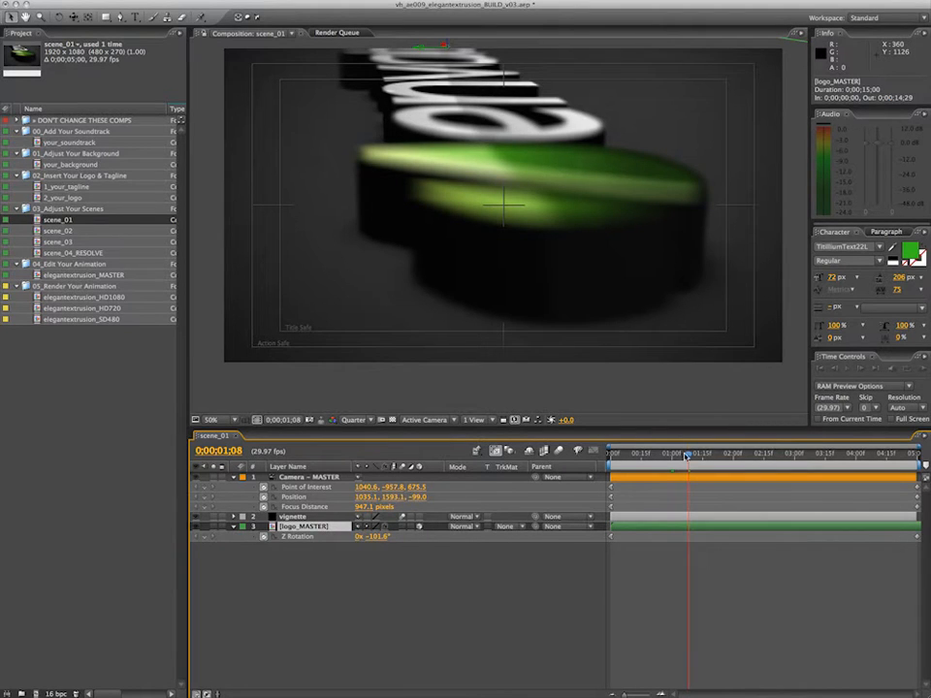
left_click_drag(687, 456, 710, 456)
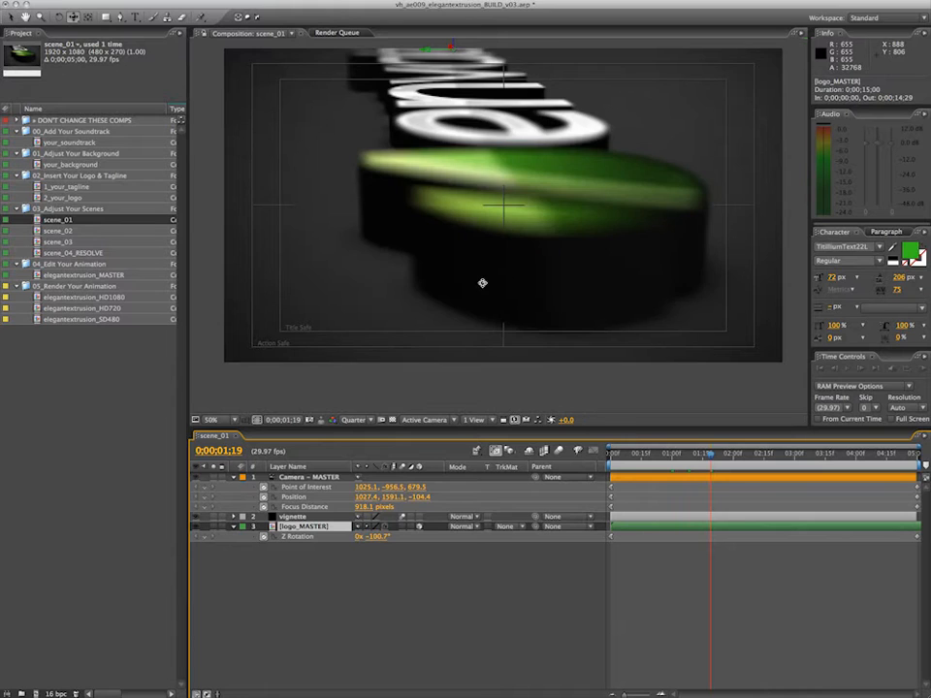
Try orbiting the scene_01 camera around the extruded logo.
key("c")
mouse_move(503, 264)
left_mouse_down()
mouse_move(505, 249)
mouse_move(484, 255)
mouse_move(527, 251)
mouse_move(501, 251)
mouse_move(510, 244)
mouse_move(510, 255)
left_mouse_up()
key("super+z")
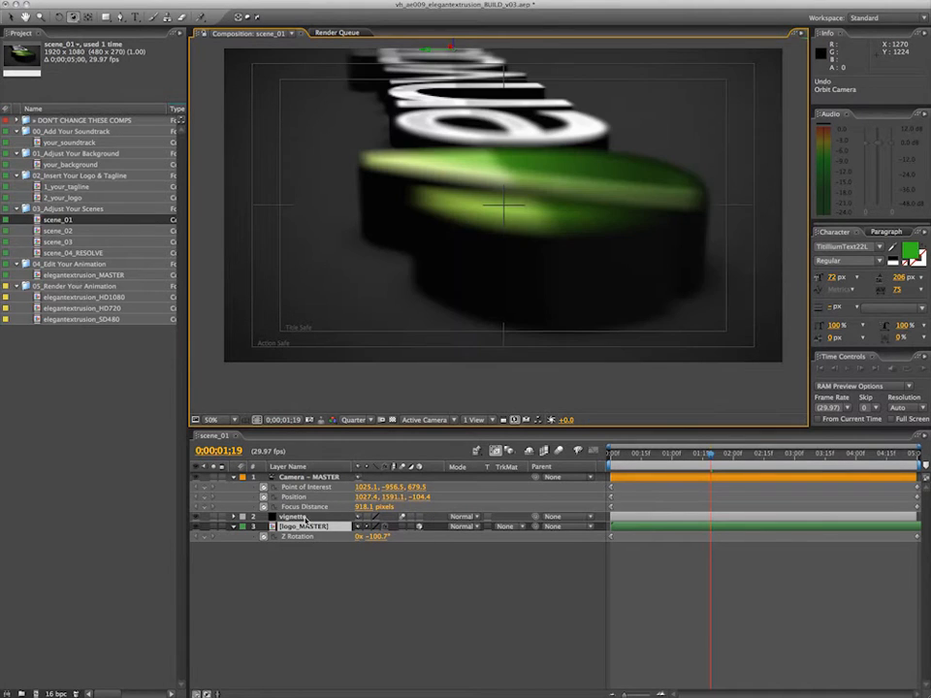
Close scene_01 and open the scene_04_RESOLVE composition.
left_click(461, 602)
key("super+w")
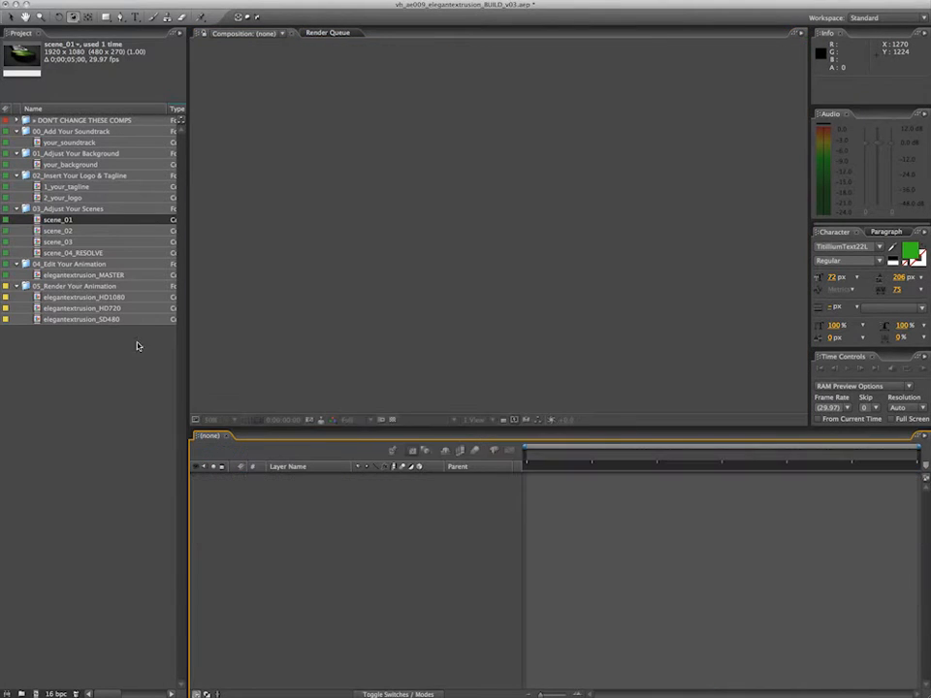
left_click(51, 230)
left_click(49, 241)
left_click(49, 252)
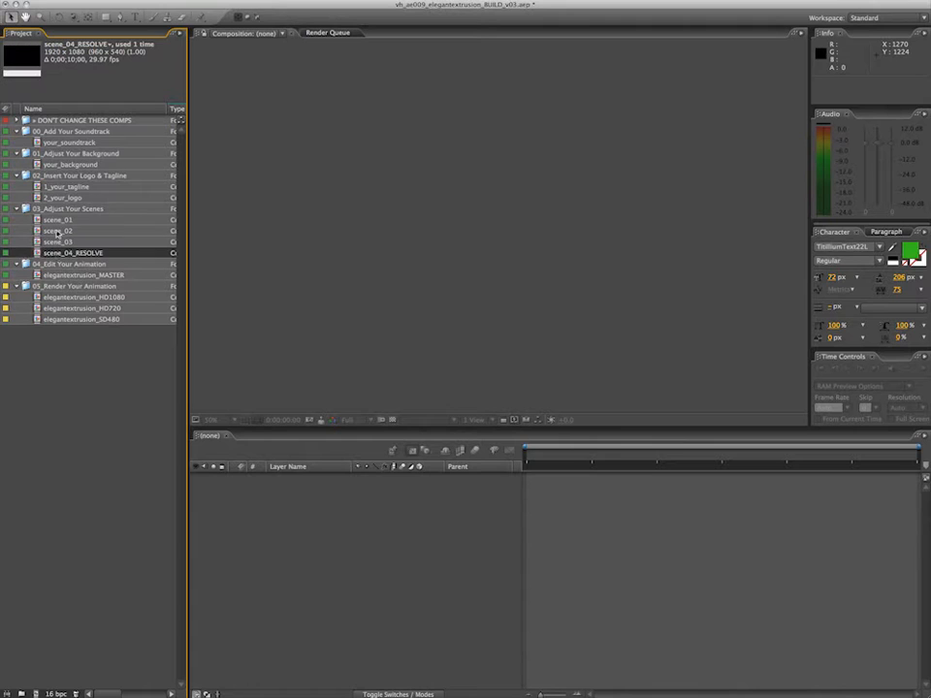
left_click(58, 220)
double_click(68, 253)
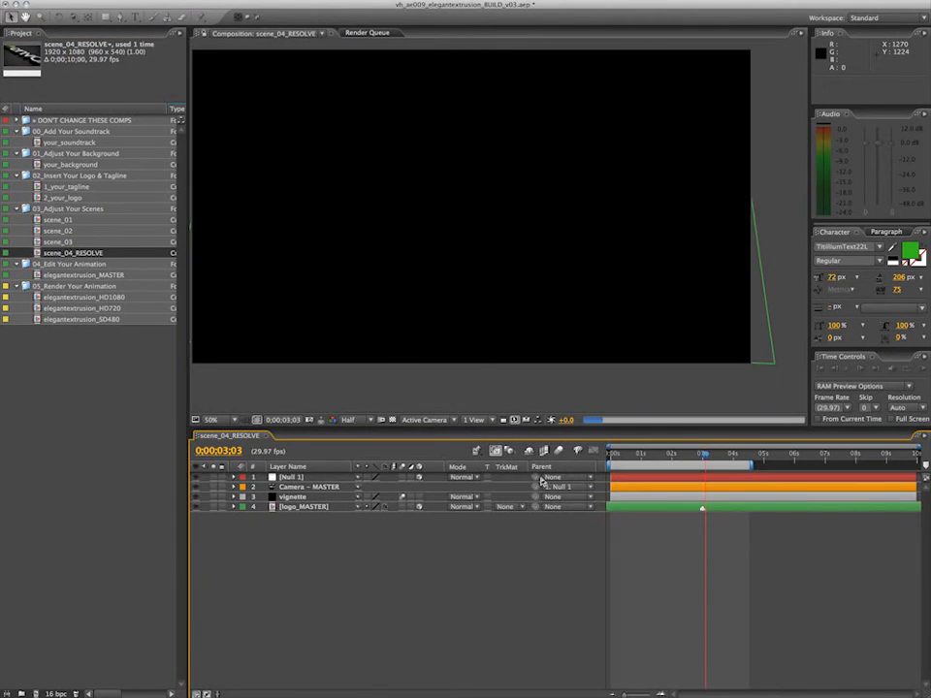
Review the logo resolve animation from 0;00;00;00 to the [logo_MASTER] layer's marker at 0;00;03;00.
left_click_drag(656, 453, 607, 457)
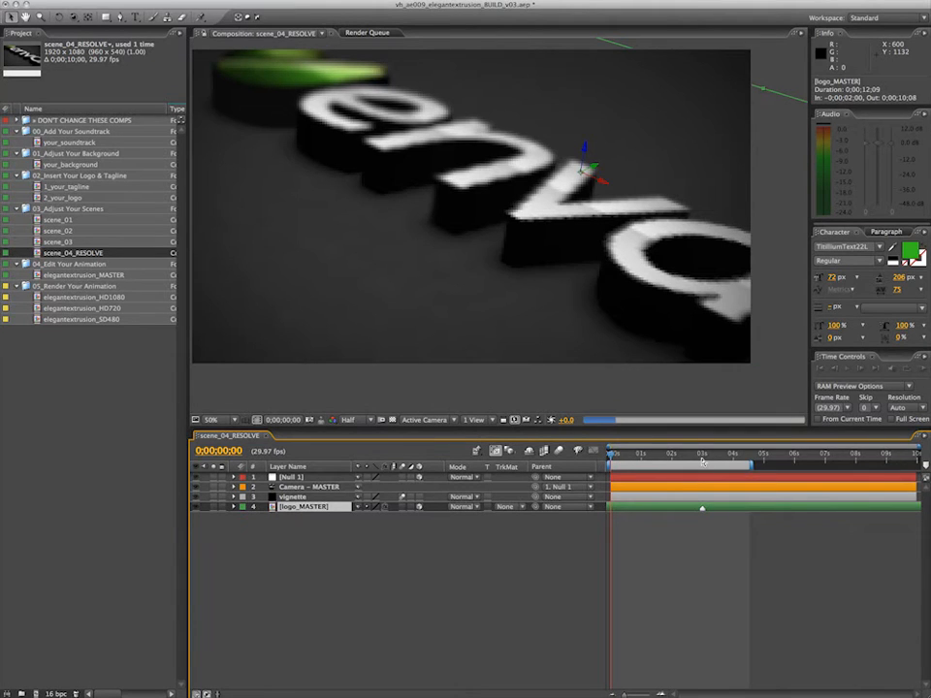
left_click(663, 456)
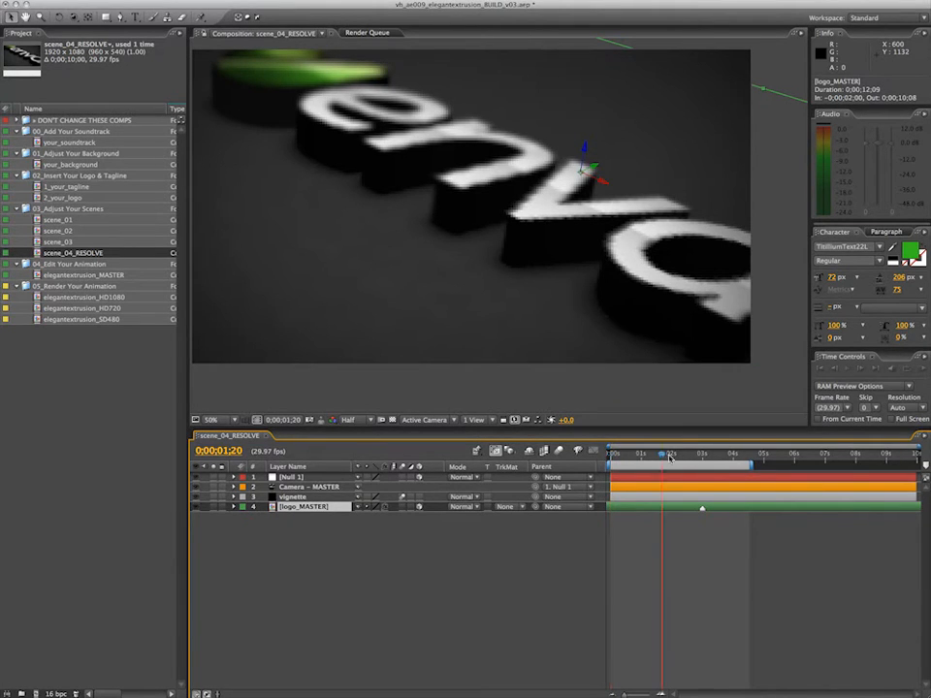
left_click(679, 456)
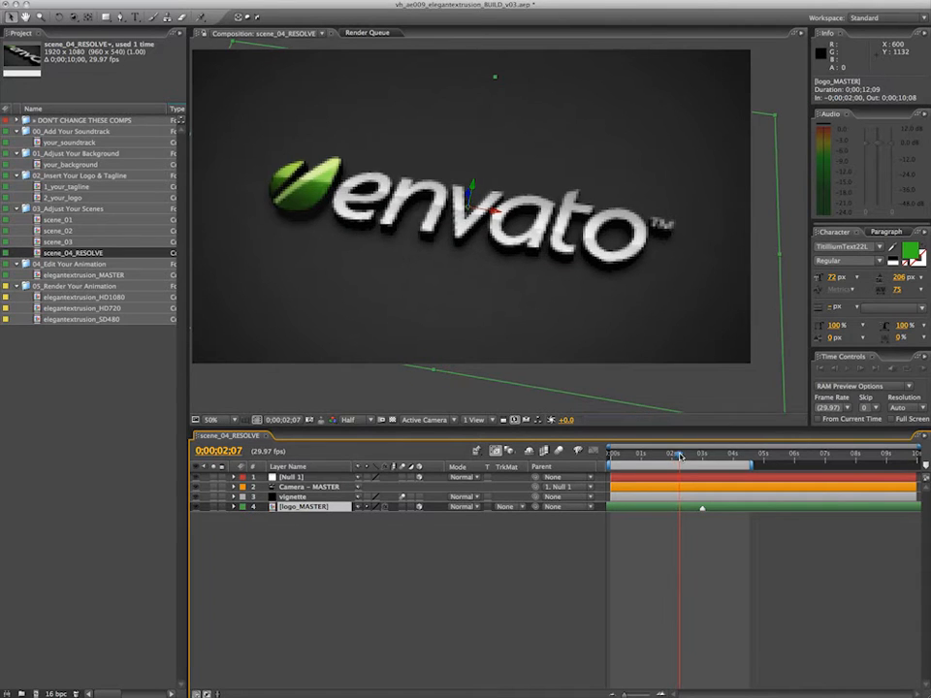
left_click_drag(680, 456, 702, 455)
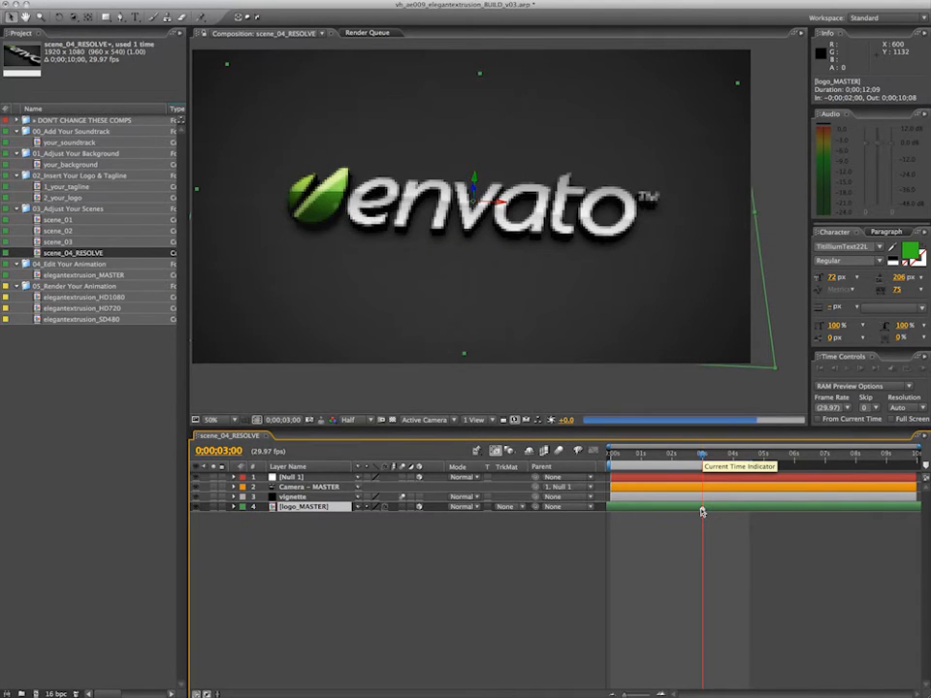
Move the current time to 0;00;02;00 and try sliding the [logo_MASTER] layer to retime the tagline reveal.
left_click_drag(702, 455, 671, 454)
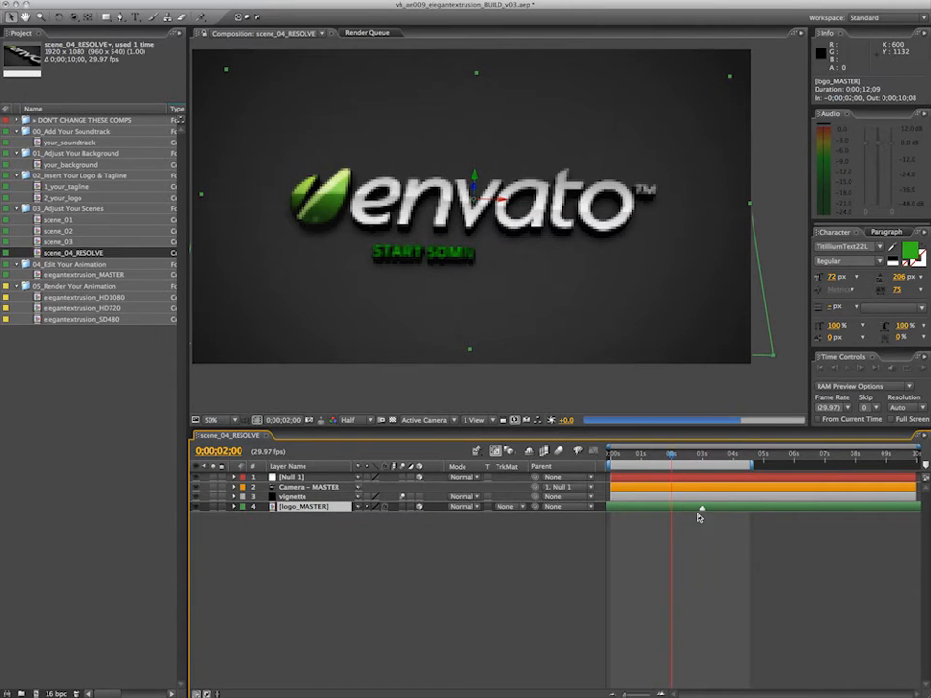
left_click_drag(698, 513, 725, 511)
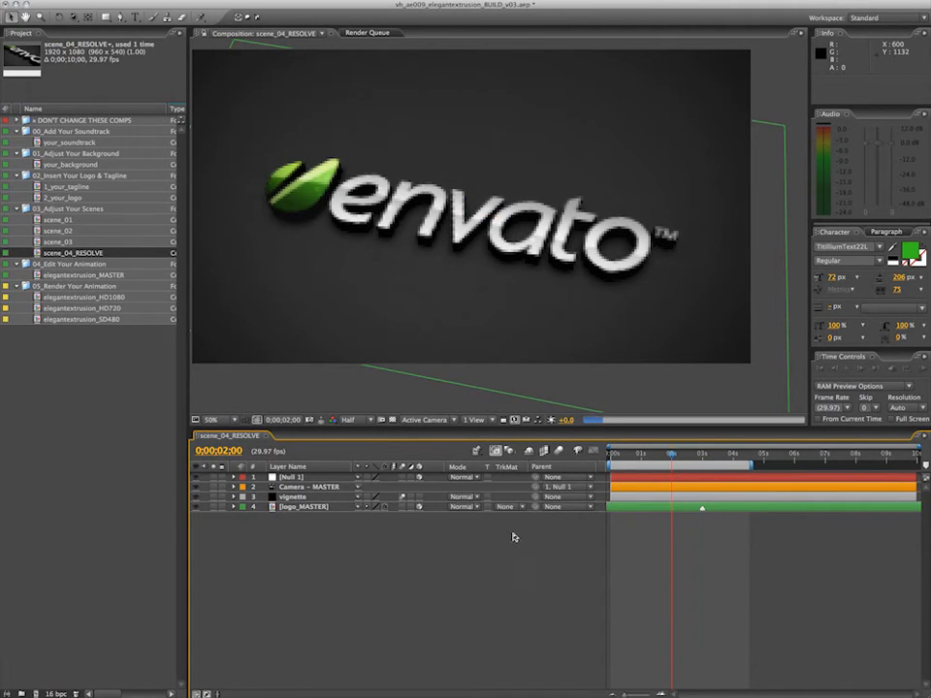
Close scene_04_RESOLVE and open the elegantextrusion_MASTER composition.
key("super+w")
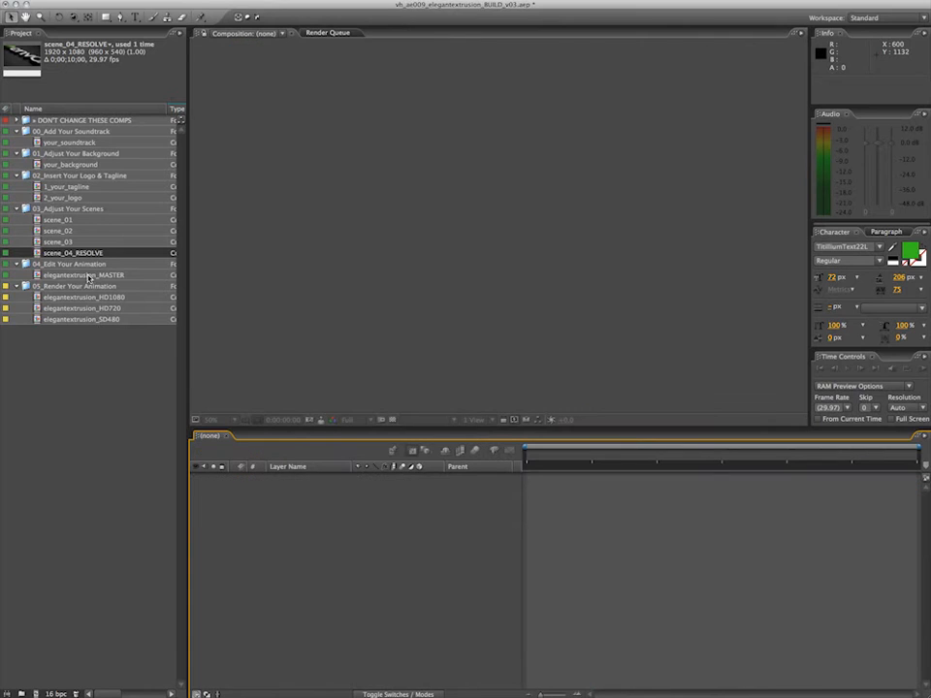
left_click(66, 208)
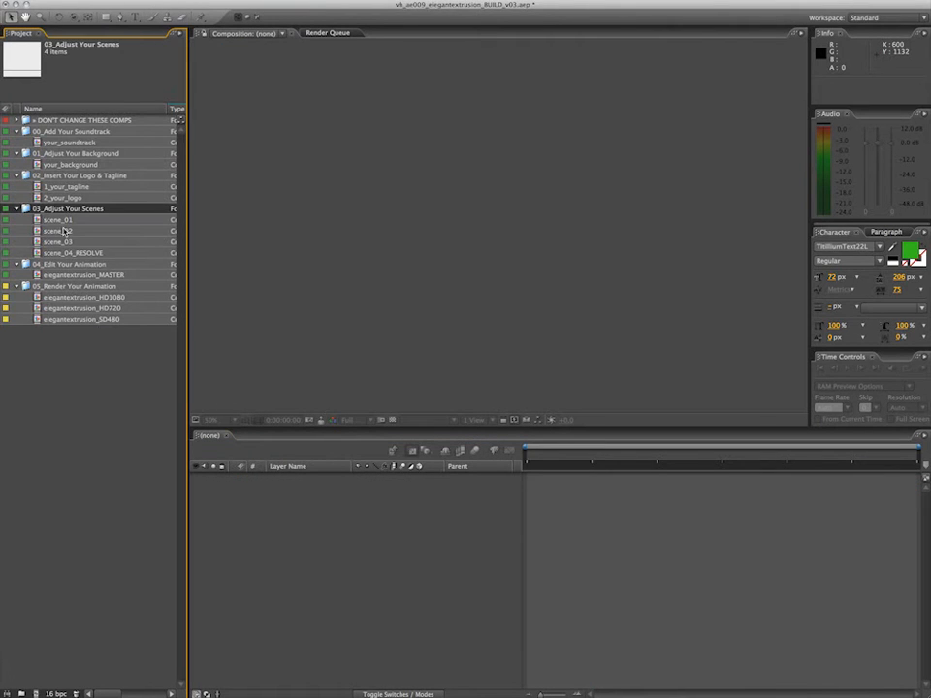
double_click(68, 276)
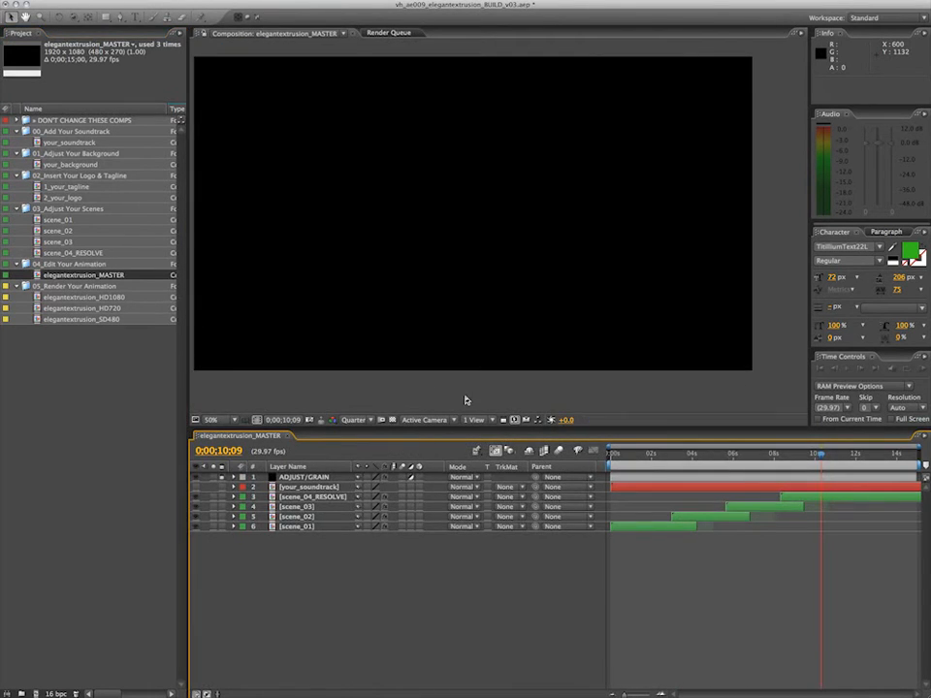
Recenter the preview, select the [scene_01] layer and review its frames from 0;00;01;10 to 0;00;02;16.
left_click(520, 318)
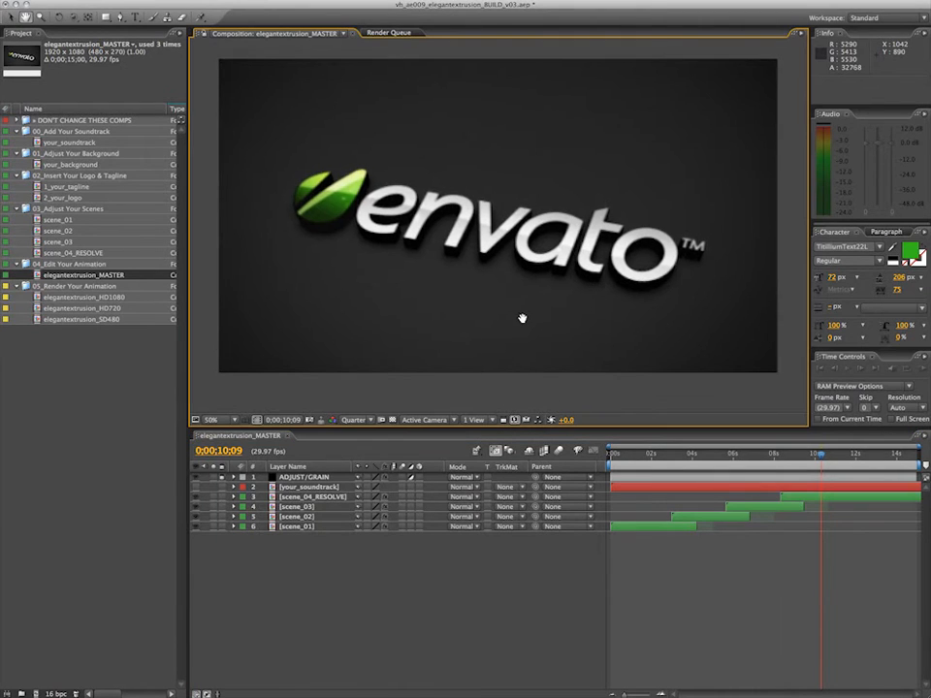
left_click(702, 606)
left_click(318, 526)
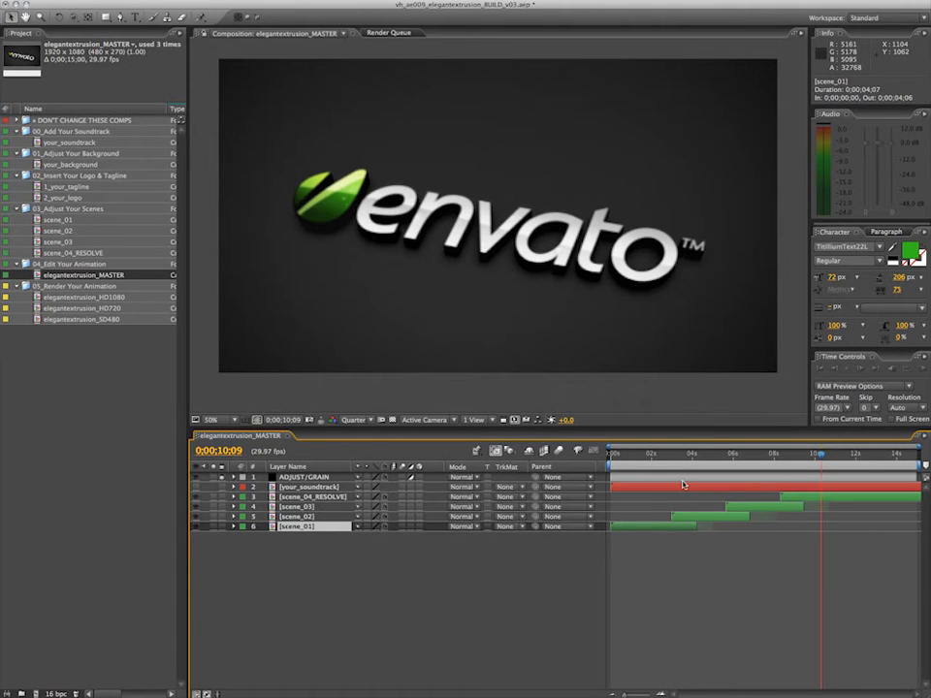
left_click_drag(667, 456, 636, 461)
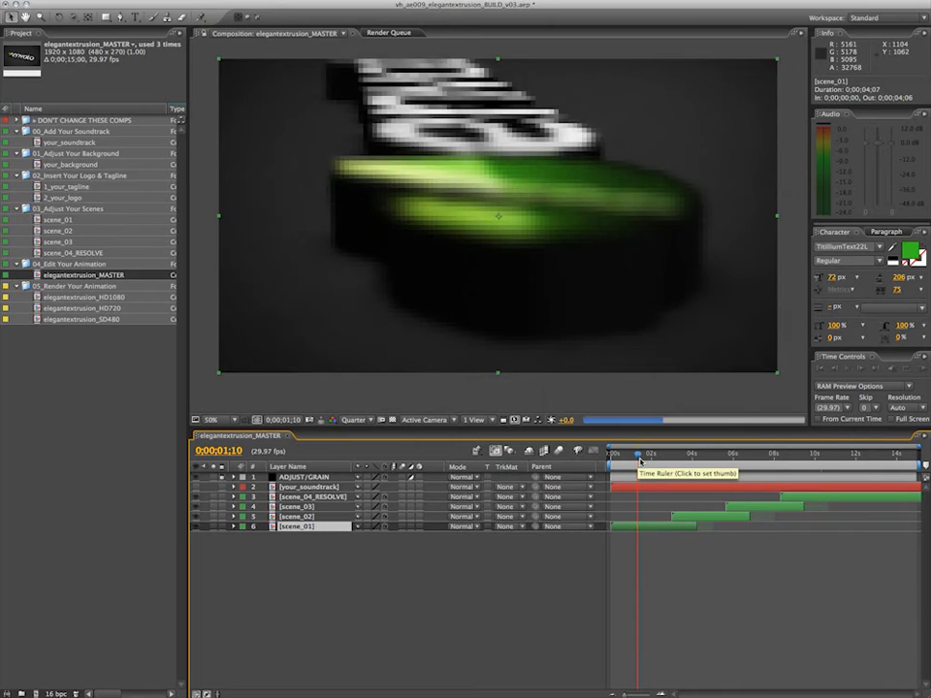
left_click(658, 458)
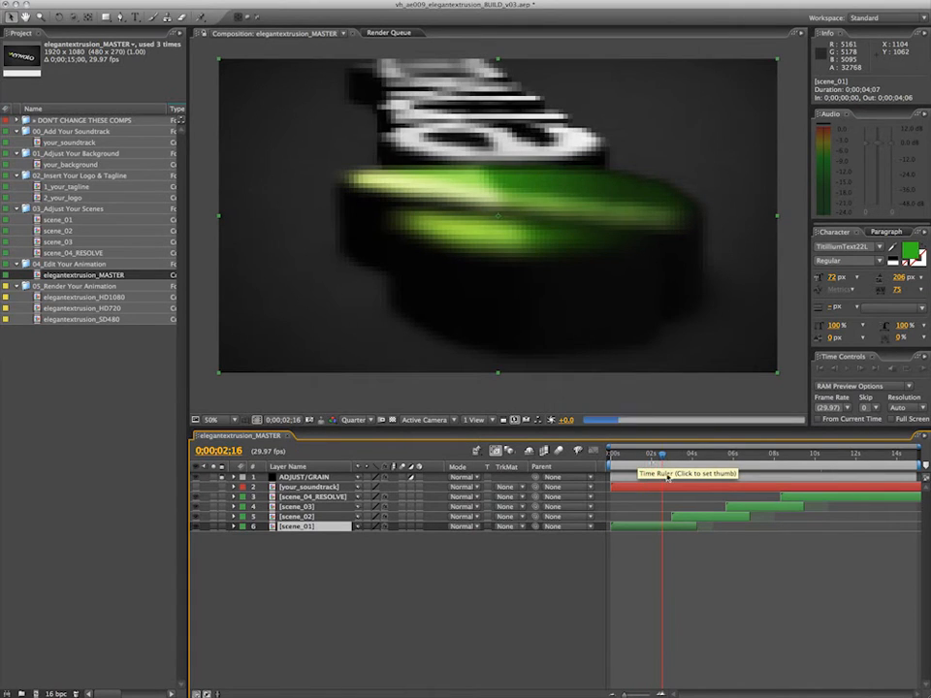
left_click(662, 457)
Reveal the keyframed properties of the four scene layers, from [scene_04_RESOLVE] to [scene_01], and select the Gradient Wipe effect on [scene_04_RESOLVE].
left_click(785, 497)
left_click(696, 527, "shift")
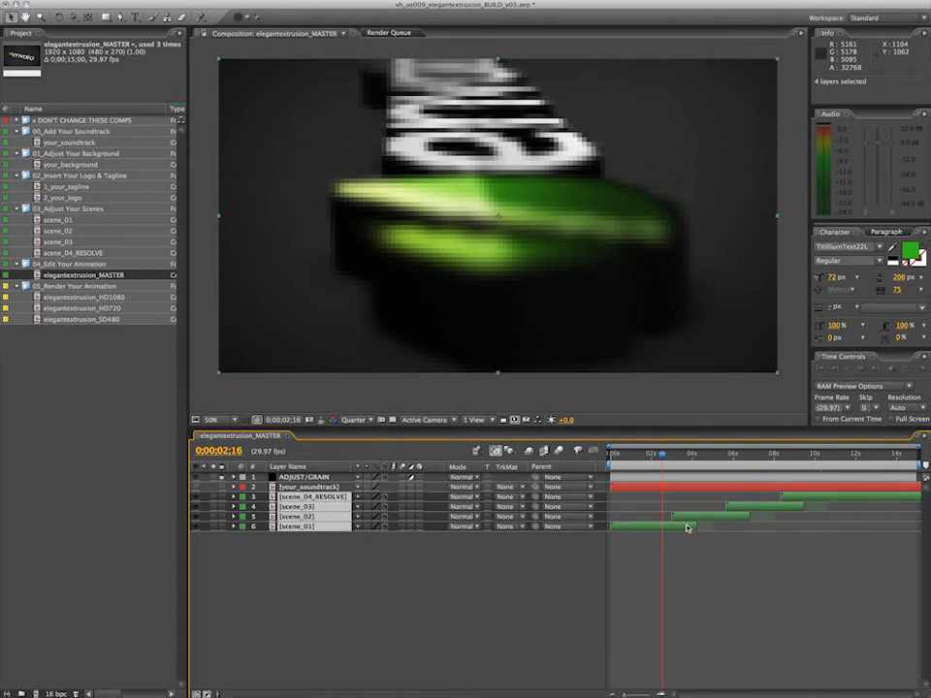
key("u")
left_click(285, 507)
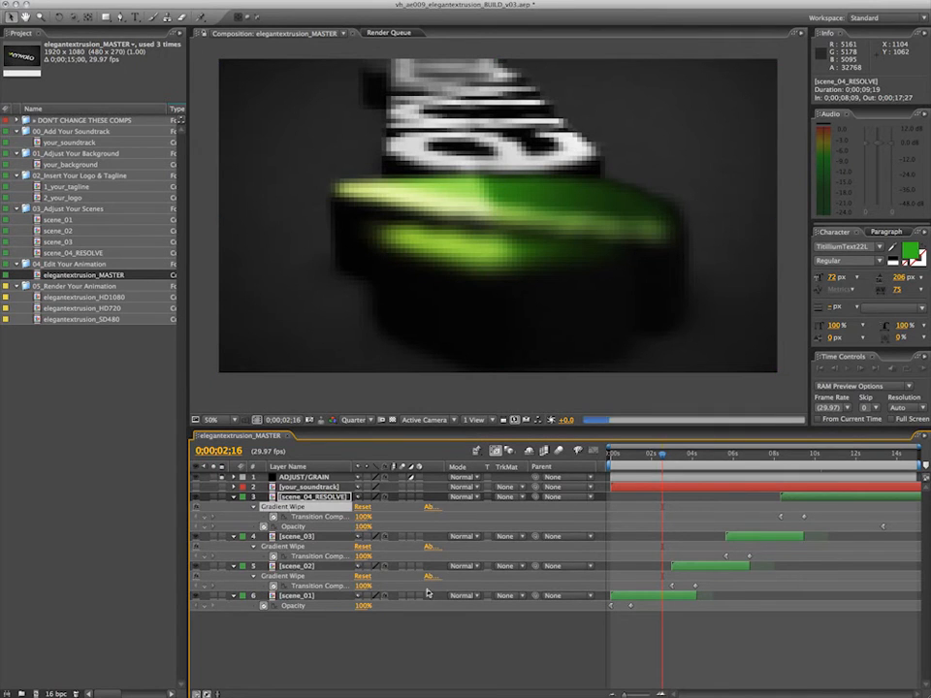
Review the Gradient Wipe transition from scene_01 to scene_02 up to 0;00;03;27.
left_click(667, 456)
left_click(683, 456)
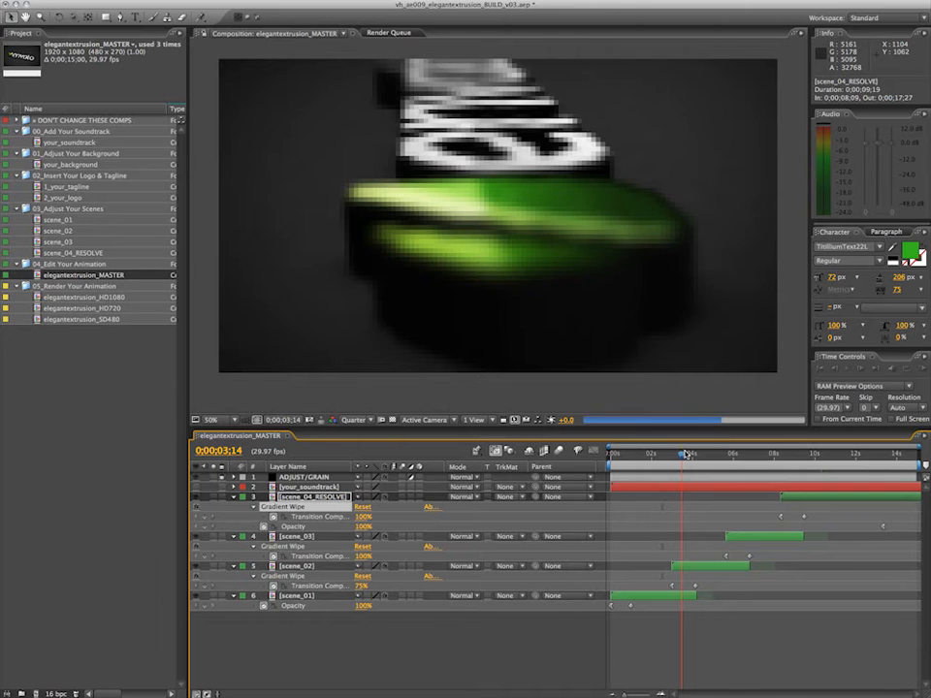
left_click_drag(684, 454, 686, 455)
left_click(686, 455)
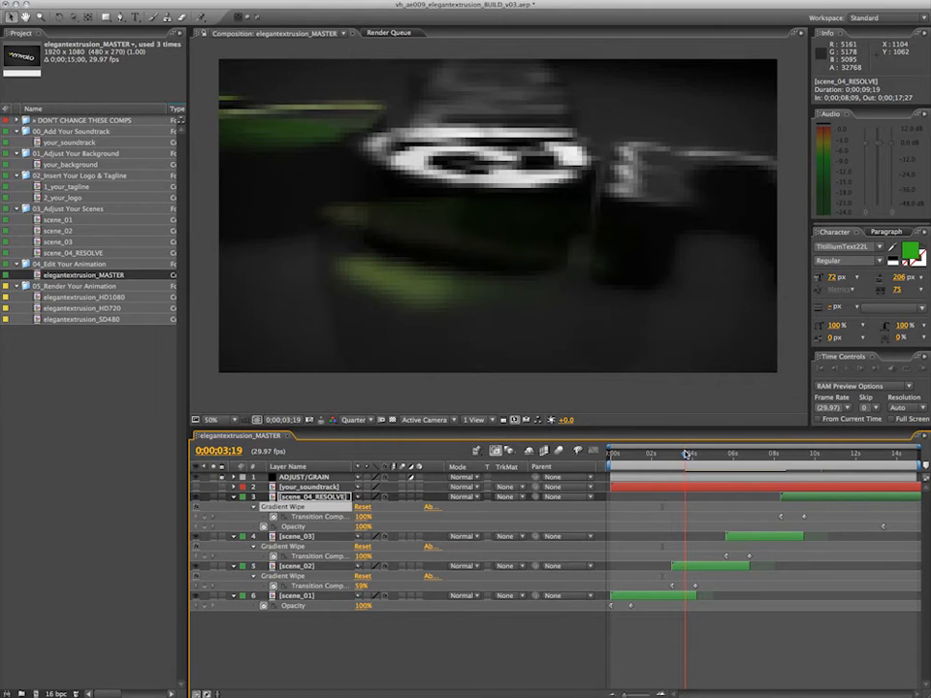
left_click(686, 455)
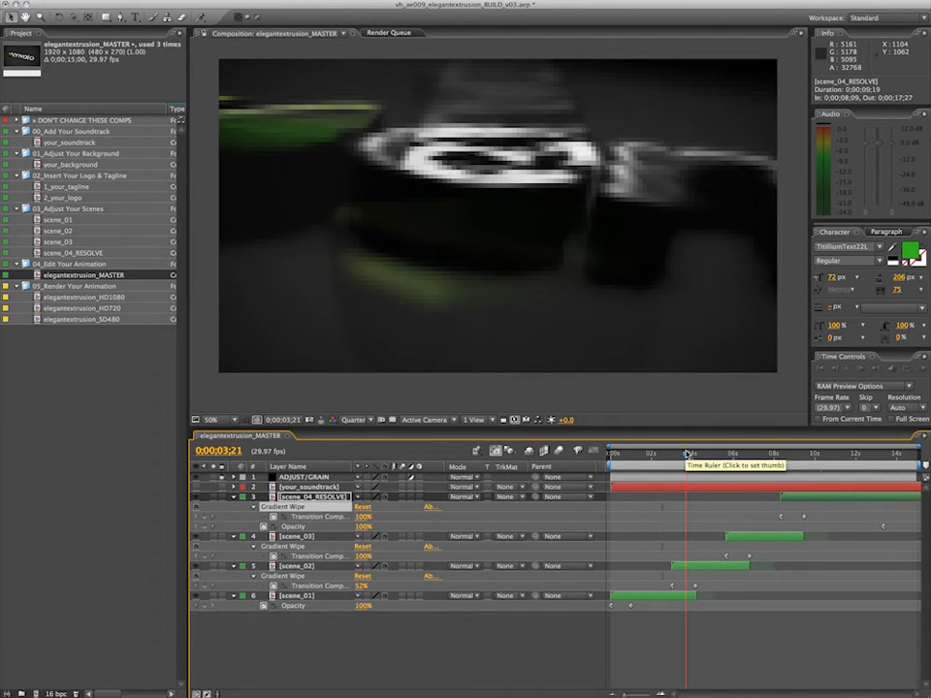
left_click_drag(686, 455, 690, 455)
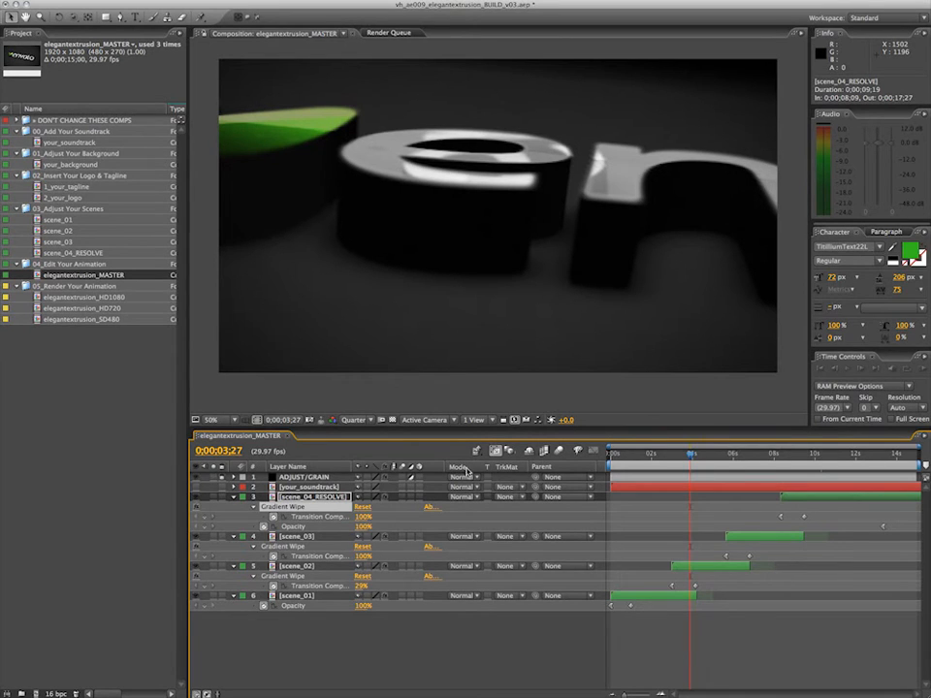
Widen the timeline's layer columns slightly and review the final scene from 0;00;08;10 to 0;00;12;20.
left_click_drag(608, 488, 622, 488)
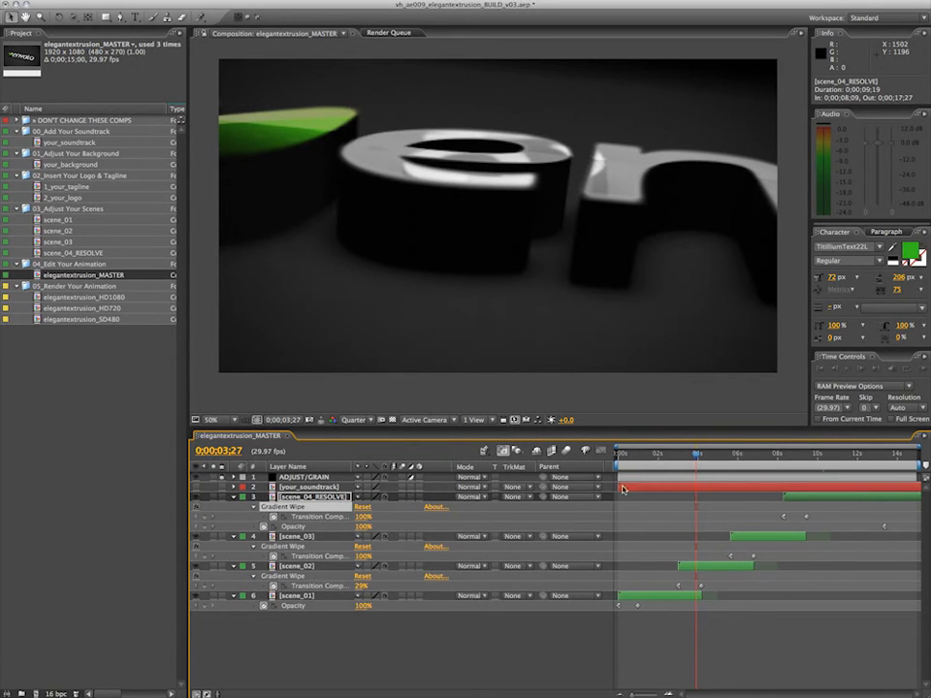
left_click(785, 455)
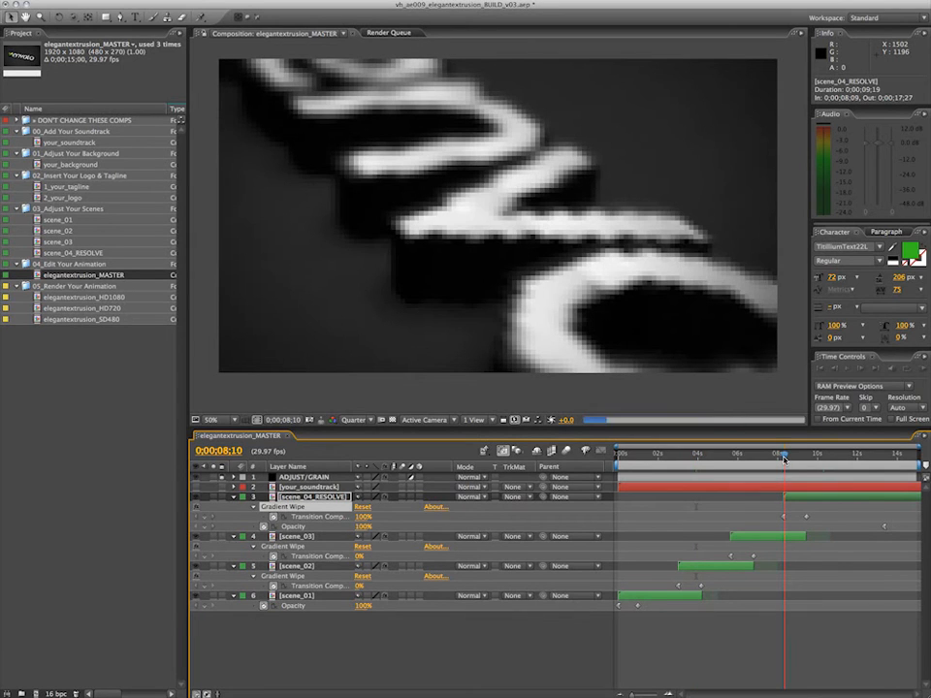
left_click_drag(784, 459, 871, 461)
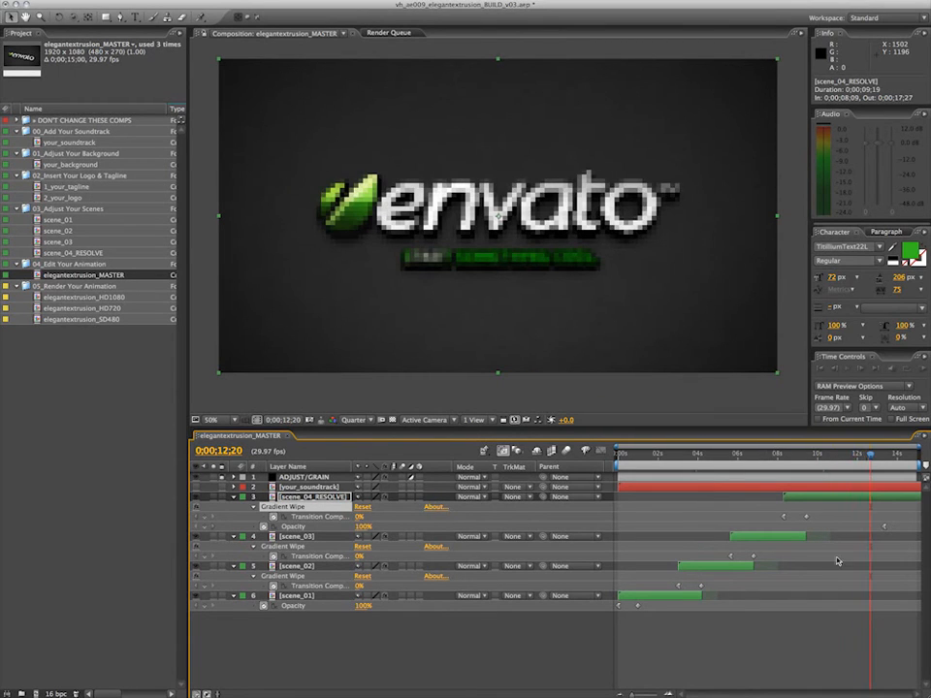
Shift both Opacity keyframes of [scene_04_RESOLVE] so the fade-out starts at 0;00;13;00, and preview it through 0;00;14;29.
left_click(881, 526)
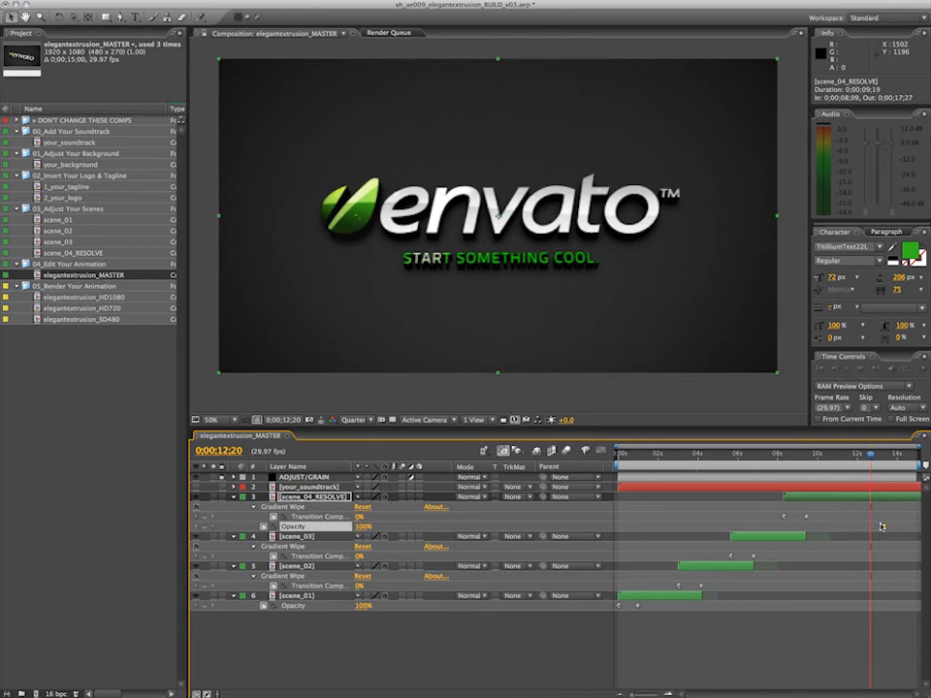
left_click(879, 529)
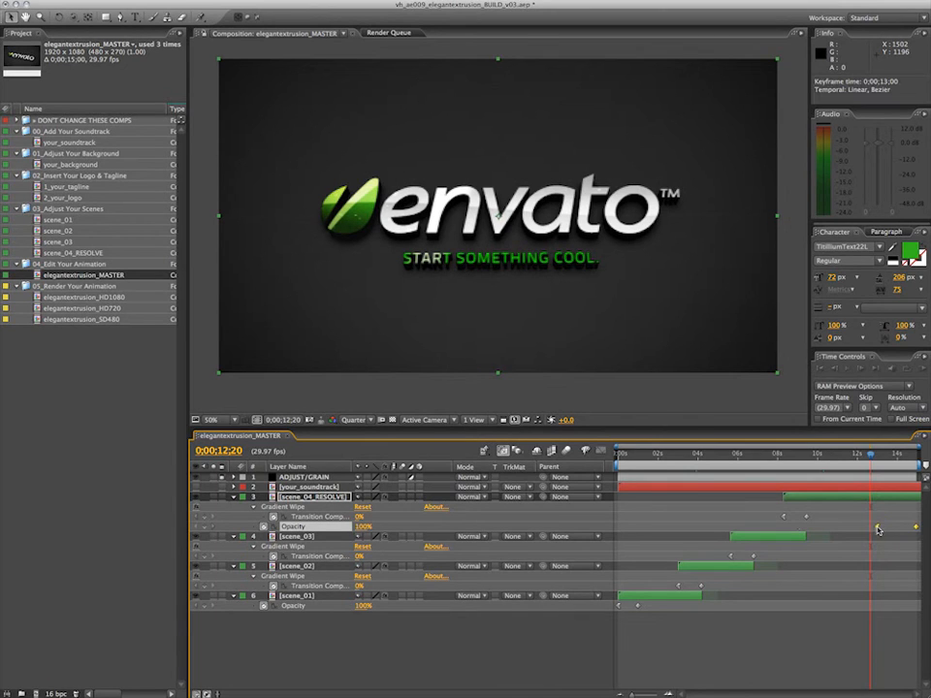
left_click(881, 455)
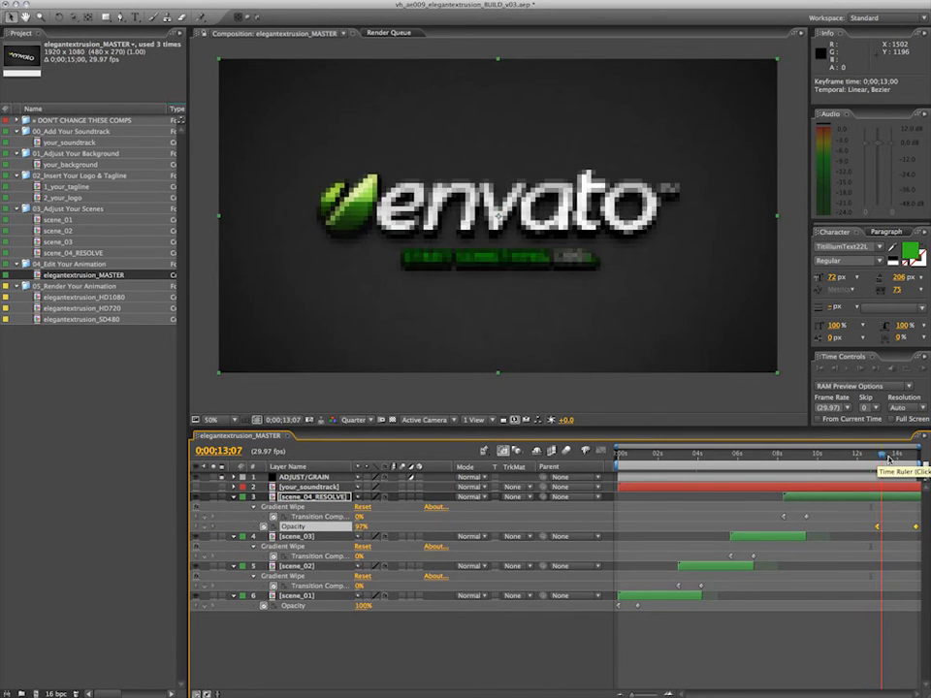
left_click_drag(888, 458, 918, 456)
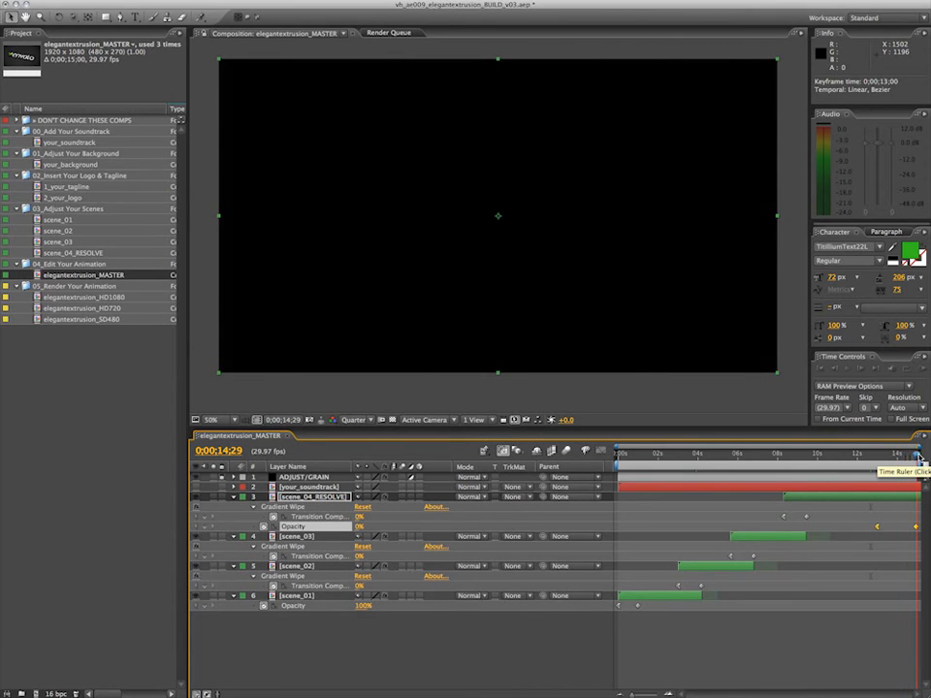
Select the [your_soundtrack] layer and review the logo's fade-out from 0;00;13;01 to 0;00;13;22.
left_click(326, 486)
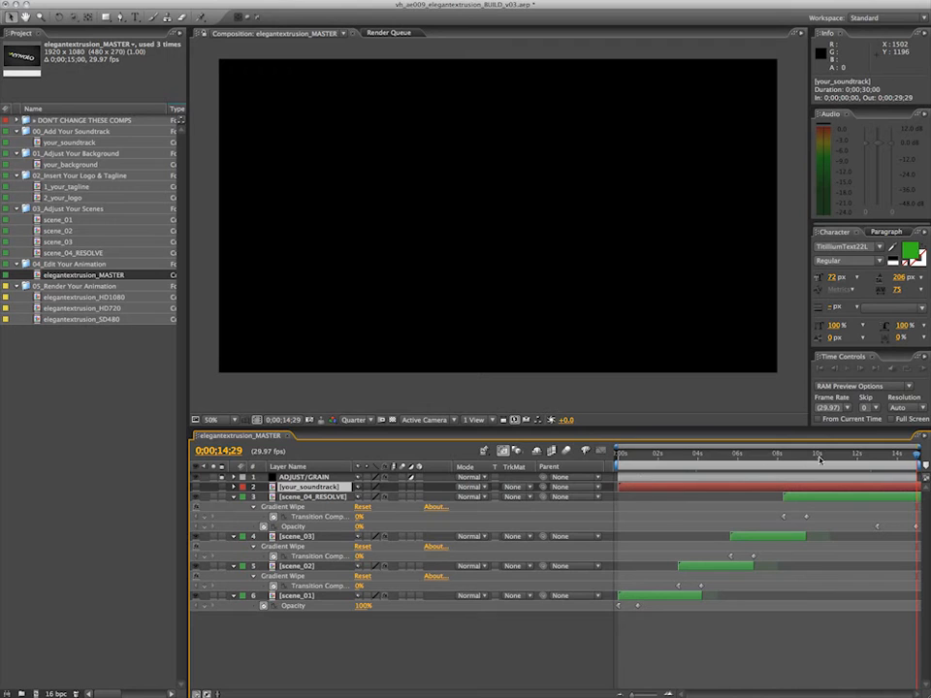
left_click(878, 456)
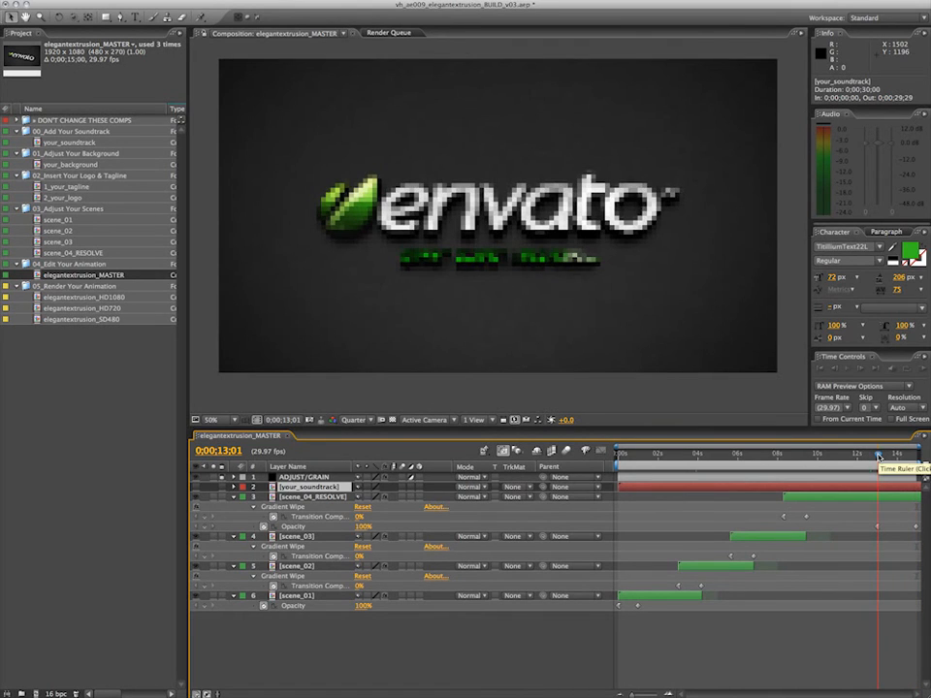
mouse_move(878, 456)
left_mouse_down()
mouse_move(905, 455)
mouse_move(881, 456)
left_mouse_up()
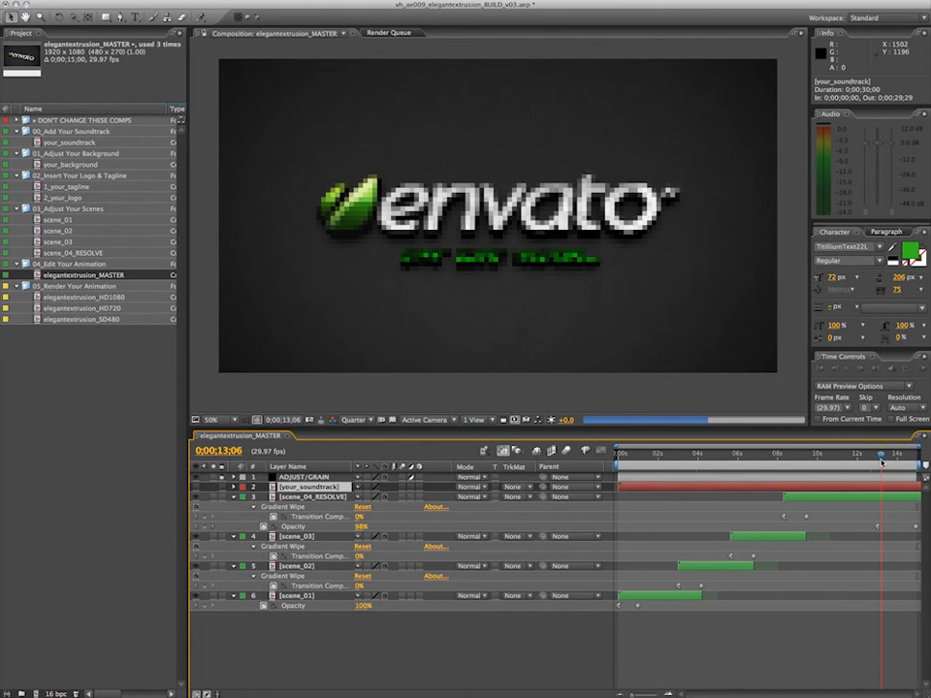
left_click_drag(882, 456, 892, 456)
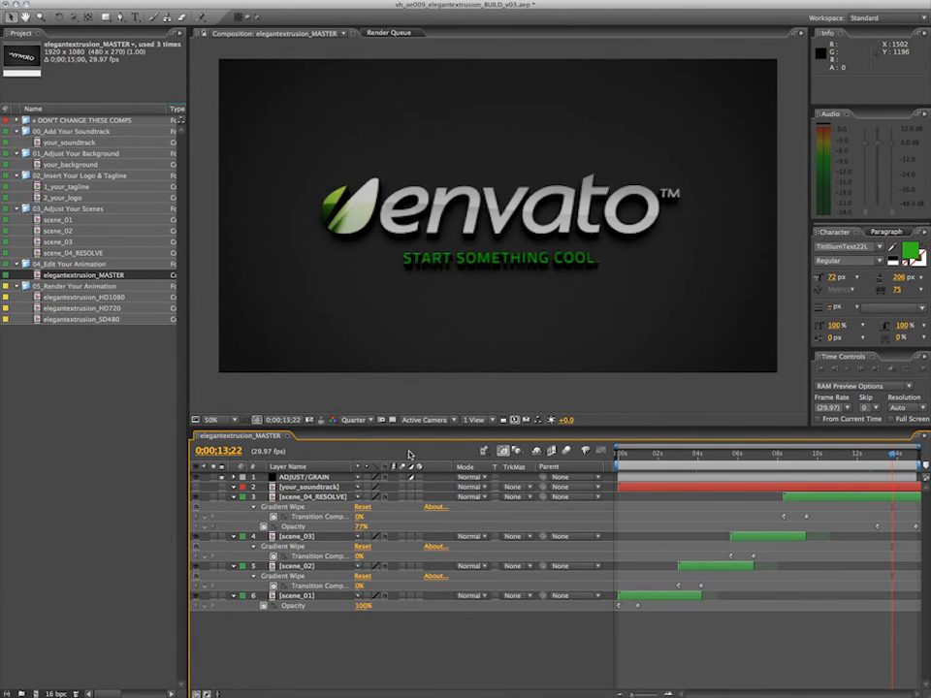
Close elegantextrusion_MASTER and examine the frame sizes of the HD1080, HD720 and SD480 render compositions.
key("ctrl+w")
left_click(82, 298)
key("Down")
key("Down")
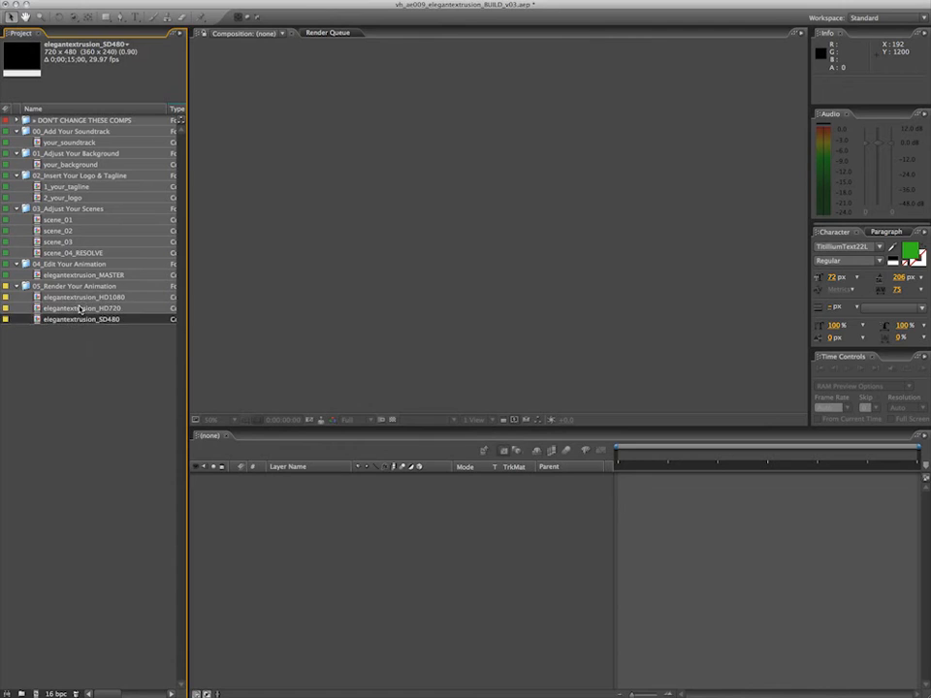
key("Up")
key("Up")
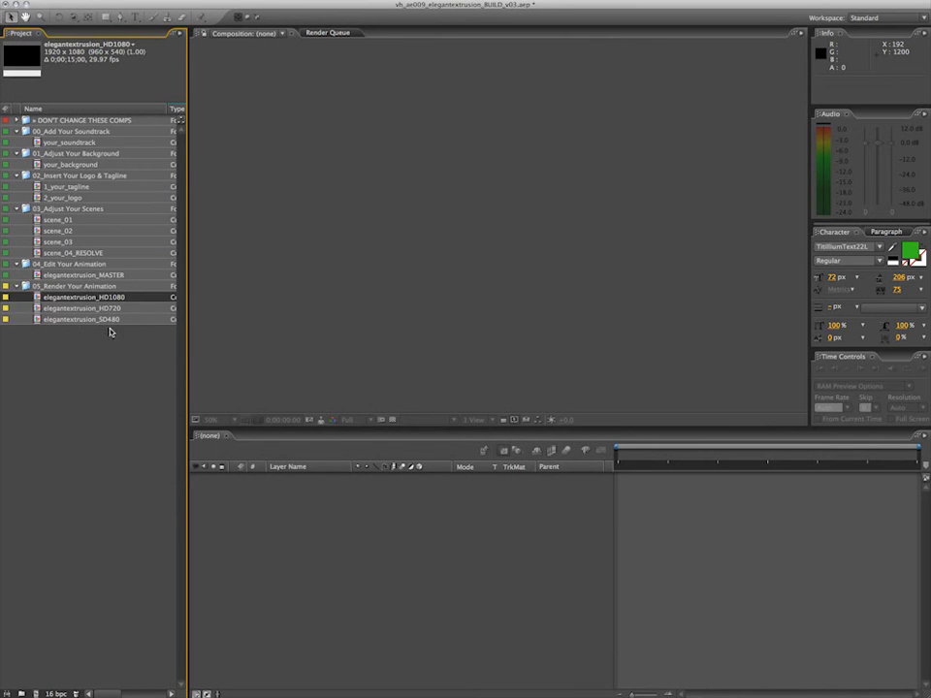
Open elegantextrusion_HD720 to check its nested master layer, and close the composition.
left_click(109, 336)
left_click(91, 309)
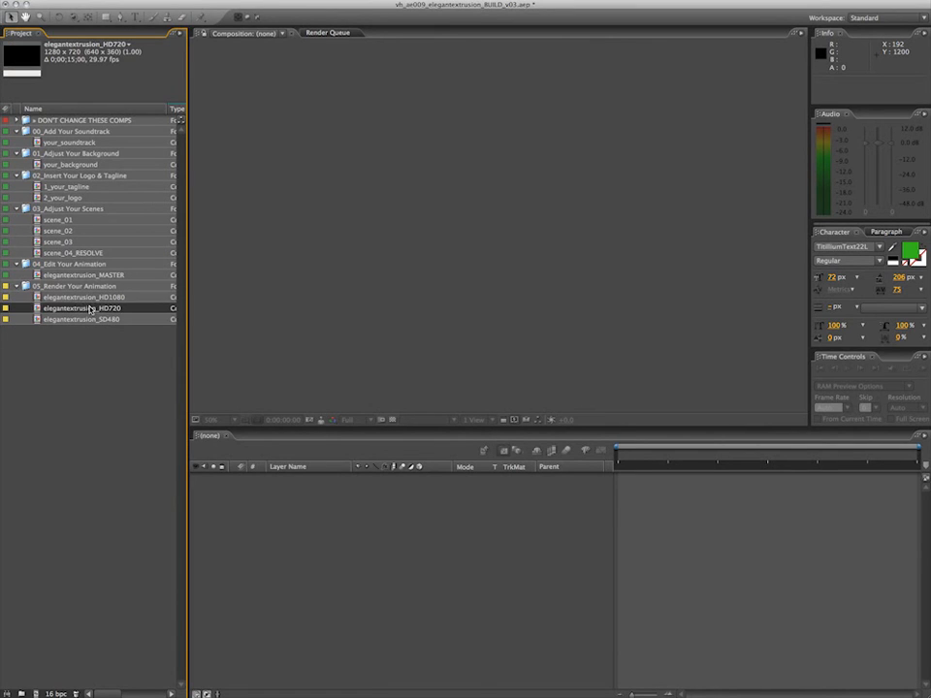
double_click(75, 308)
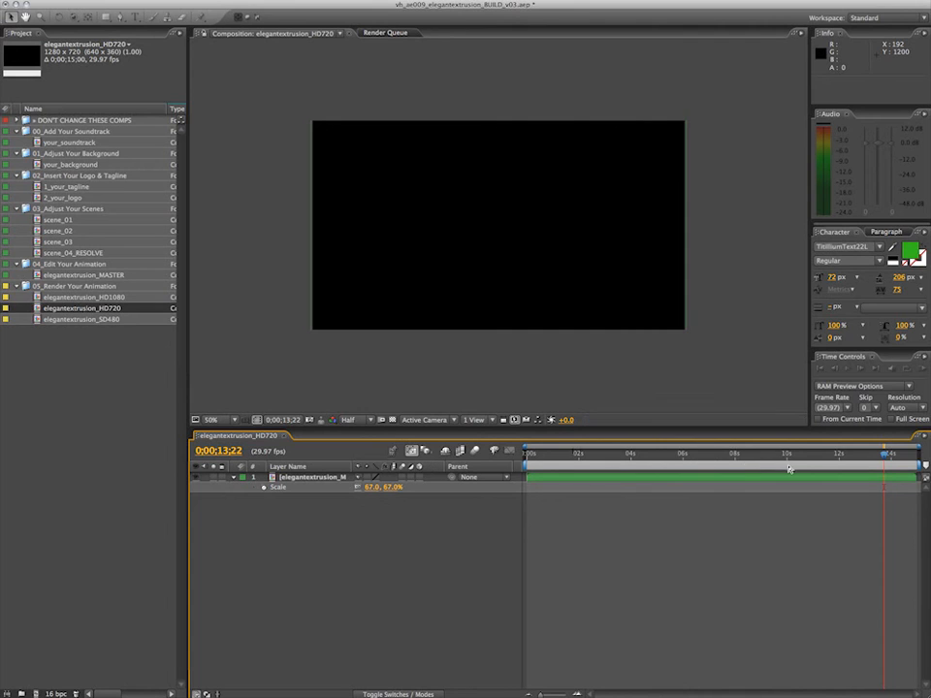
key("super+w")
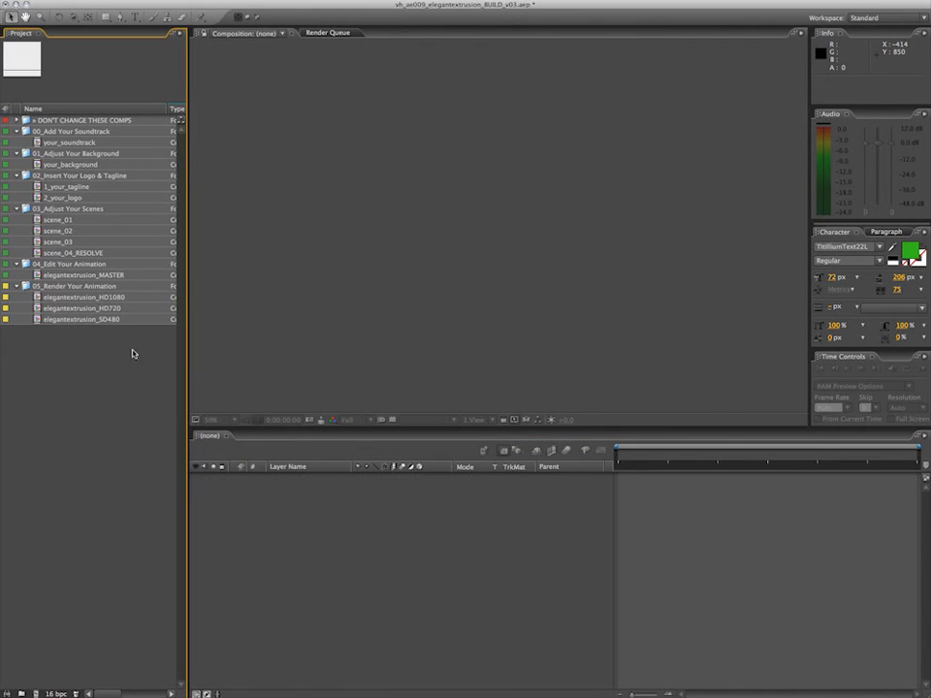
Reopen elegantextrusion_MASTER and set its composition duration to 0;00;20;00.
left_click(86, 276)
double_click(85, 275)
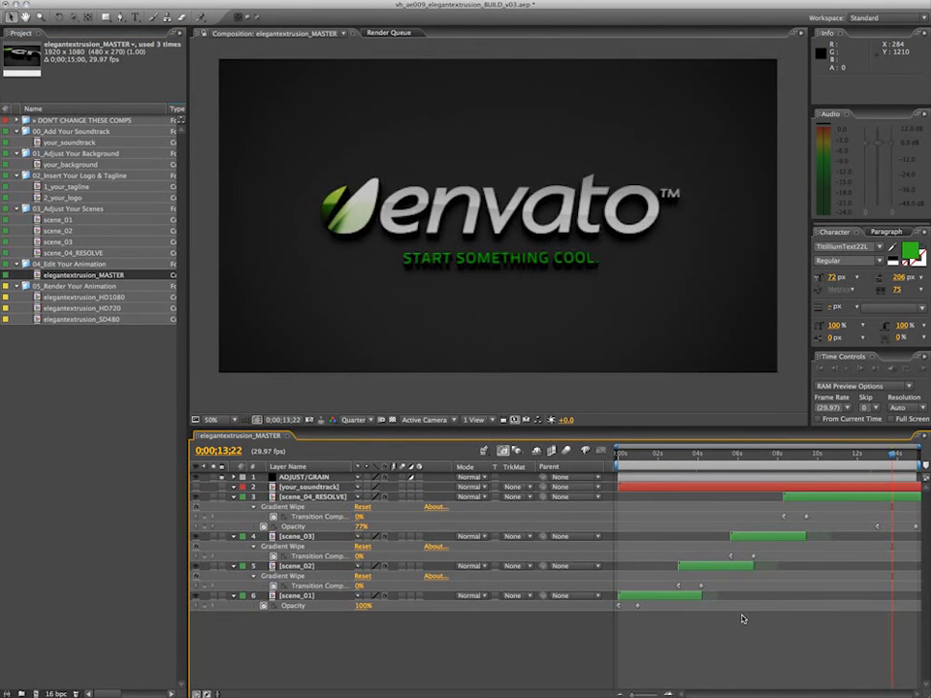
key("super+k")
key("Tab")
key("Tab")
key("Tab")
key("Tab")
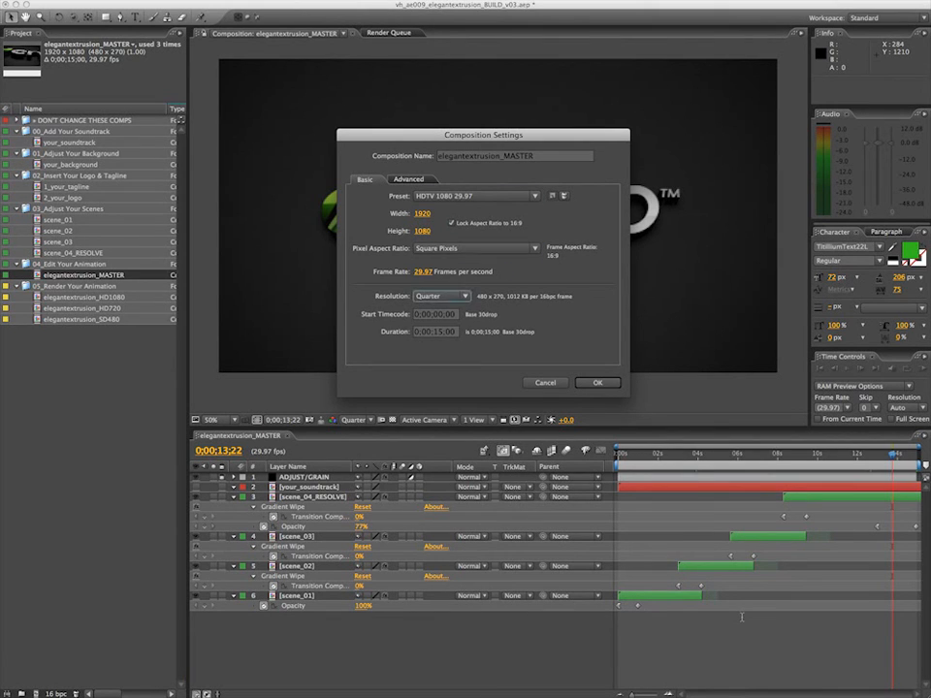
key("Tab")
type("0;00;2;00")
key("Return")
Extend the ADJUST/GRAIN layer's out point to 0;00;19;29 and select the [scene_04_RESOLVE] layer.
key("comma")
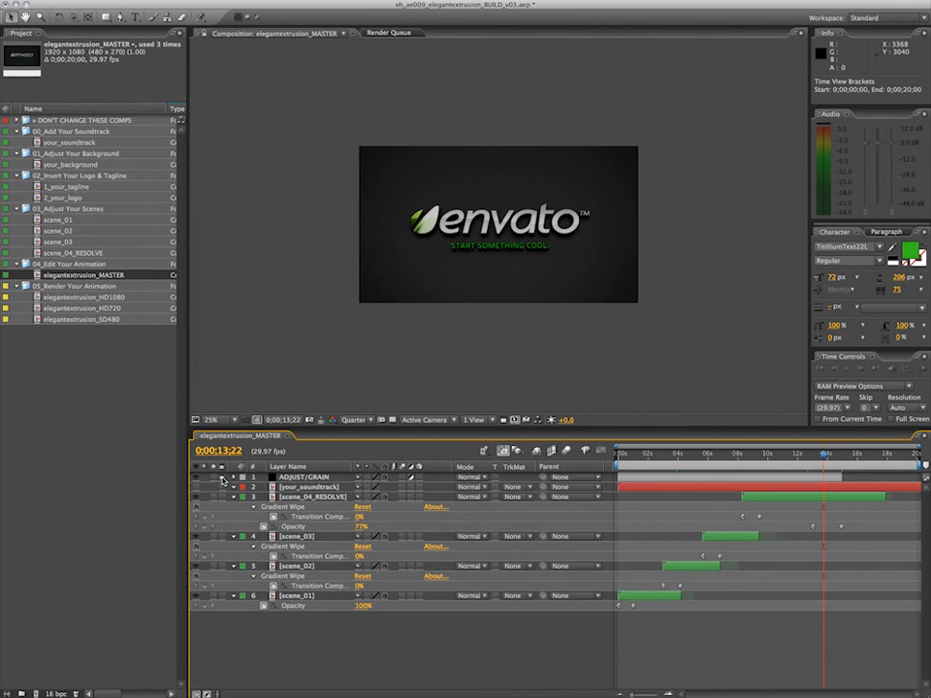
left_click_drag(845, 476, 914, 478)
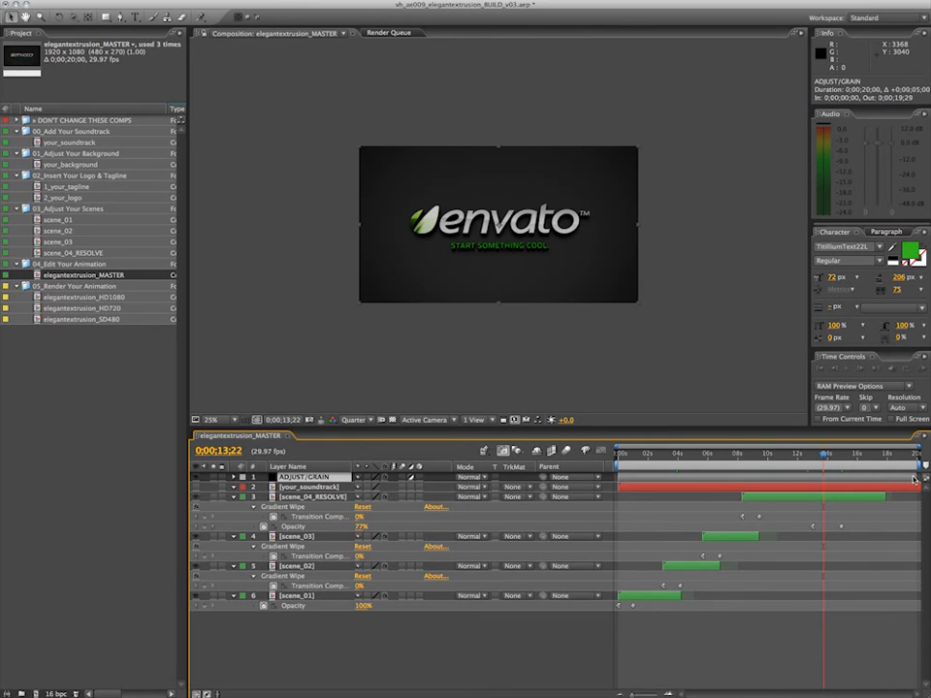
left_click(866, 498)
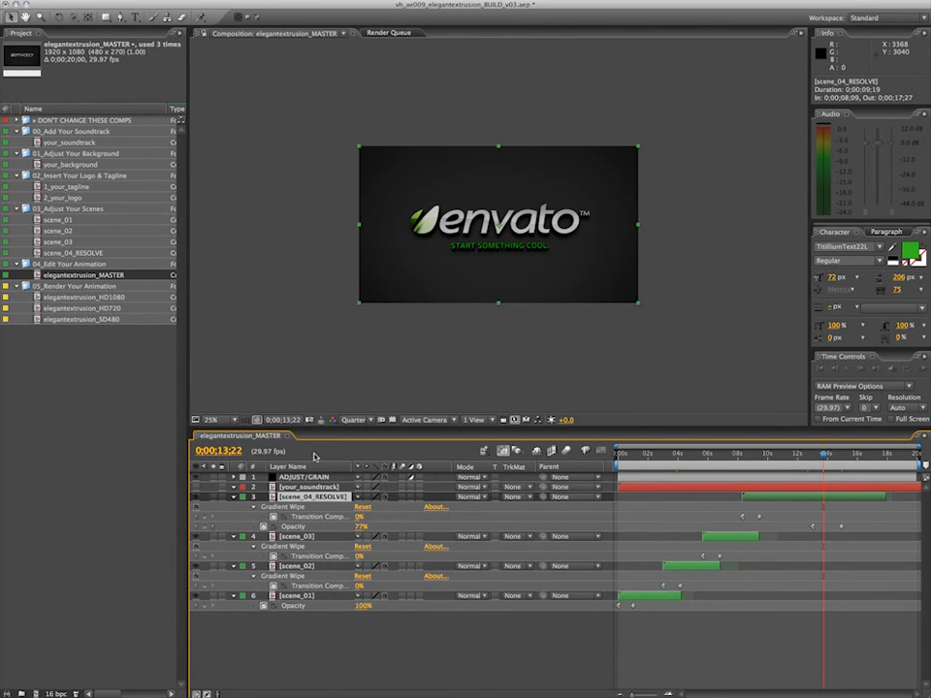
Close elegantextrusion_MASTER, open elegantextrusion_HD720 and set its composition duration to 0;00;20;00.
key("ctrl+w")
double_click(85, 306)
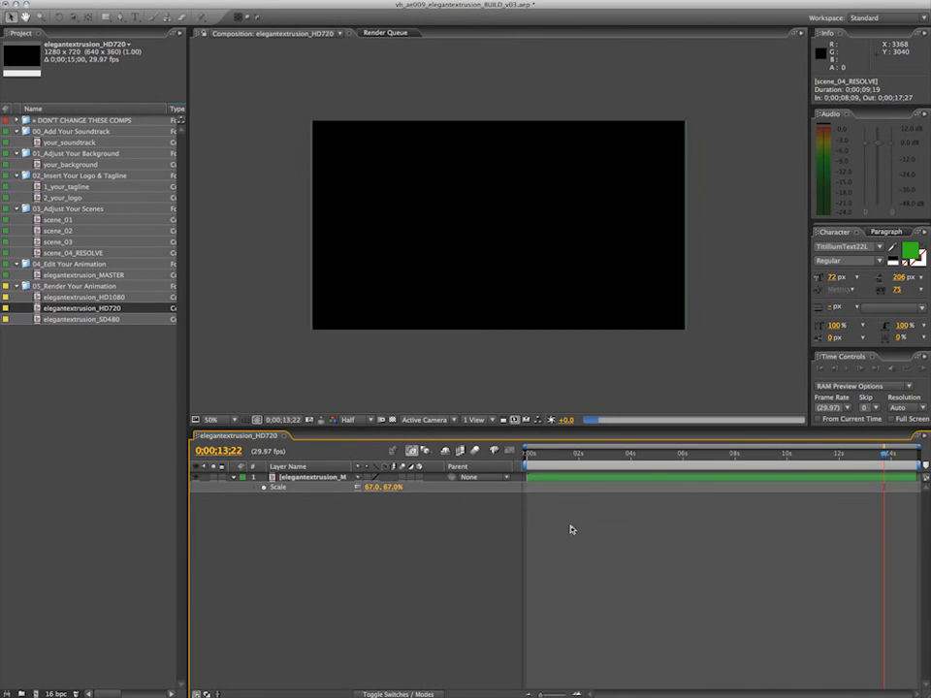
key("ctrl+k")
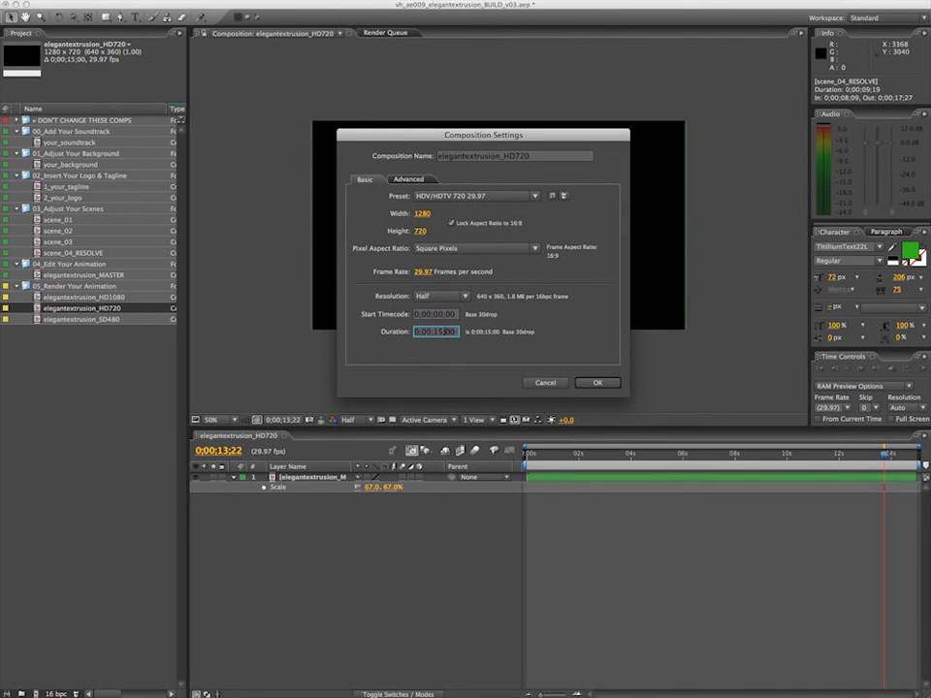
key("Return")
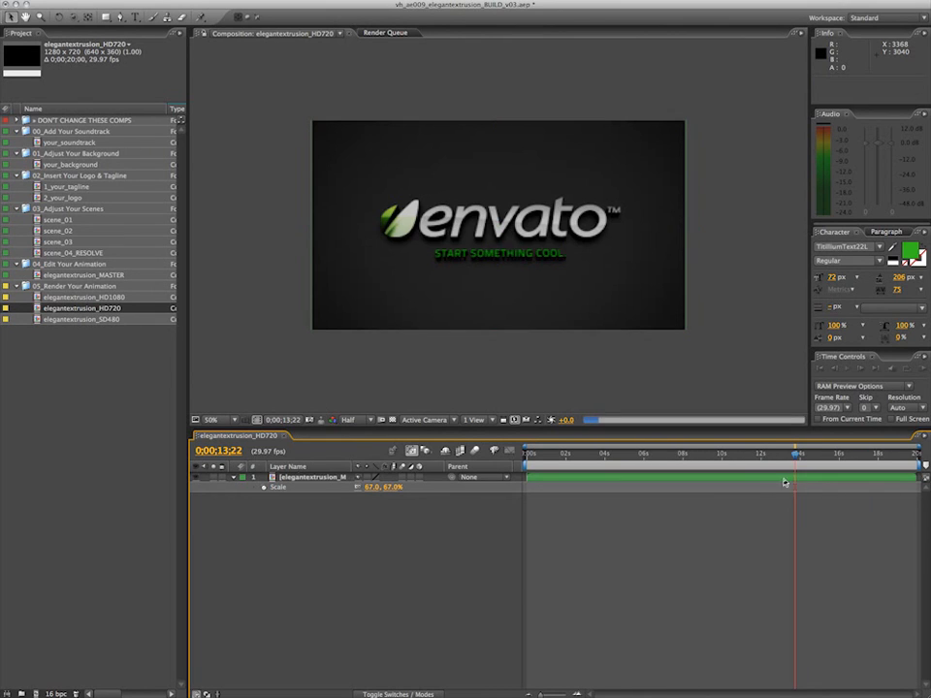
Preview the HD720 composition back to 0;00;09;26, close it and clear the project selection.
left_click_drag(815, 453, 720, 462)
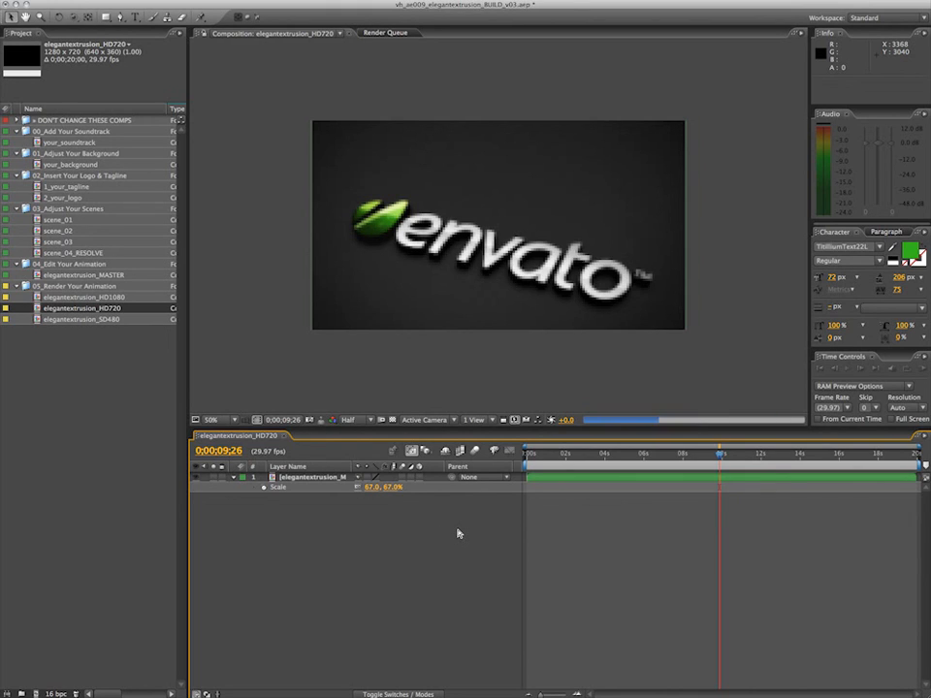
key("super+w")
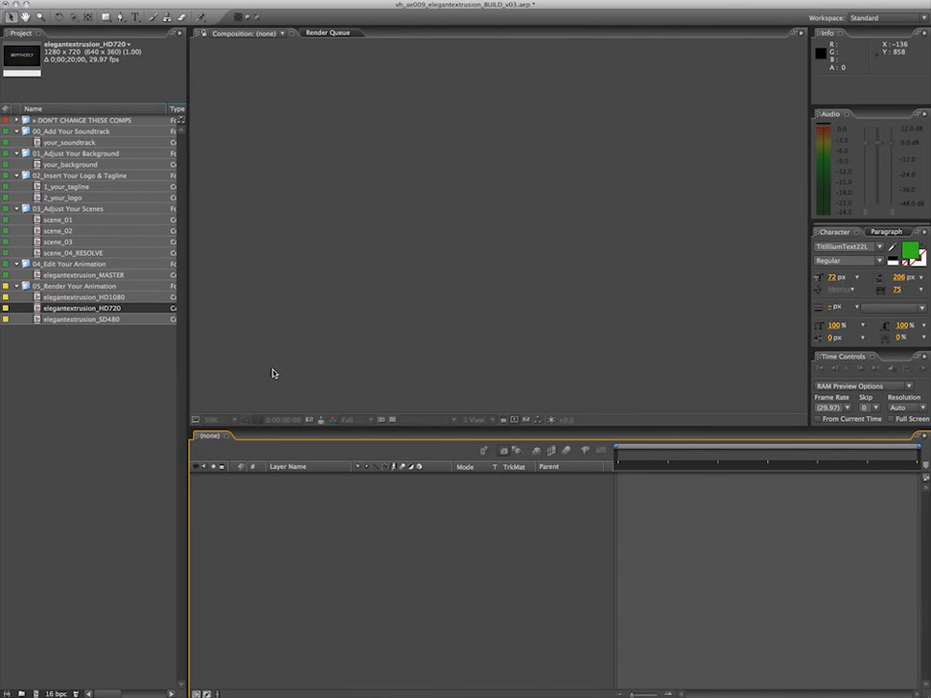
left_click(114, 379)
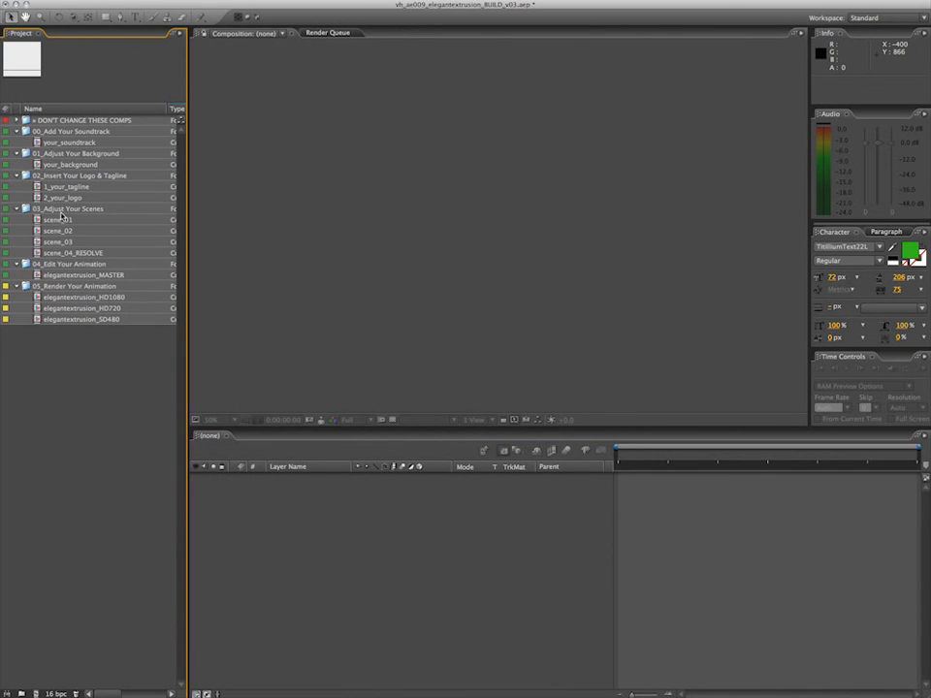